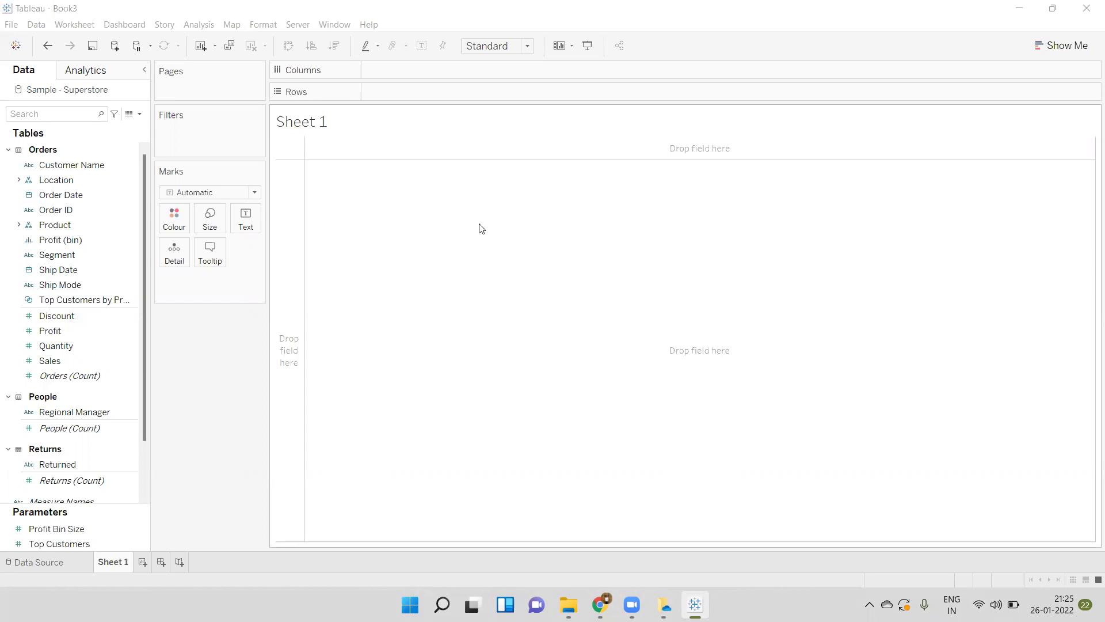
Step: Put Customer Name on Rows and SUM of Profit, Sales and Quantity on Columns
left_click(77, 165)
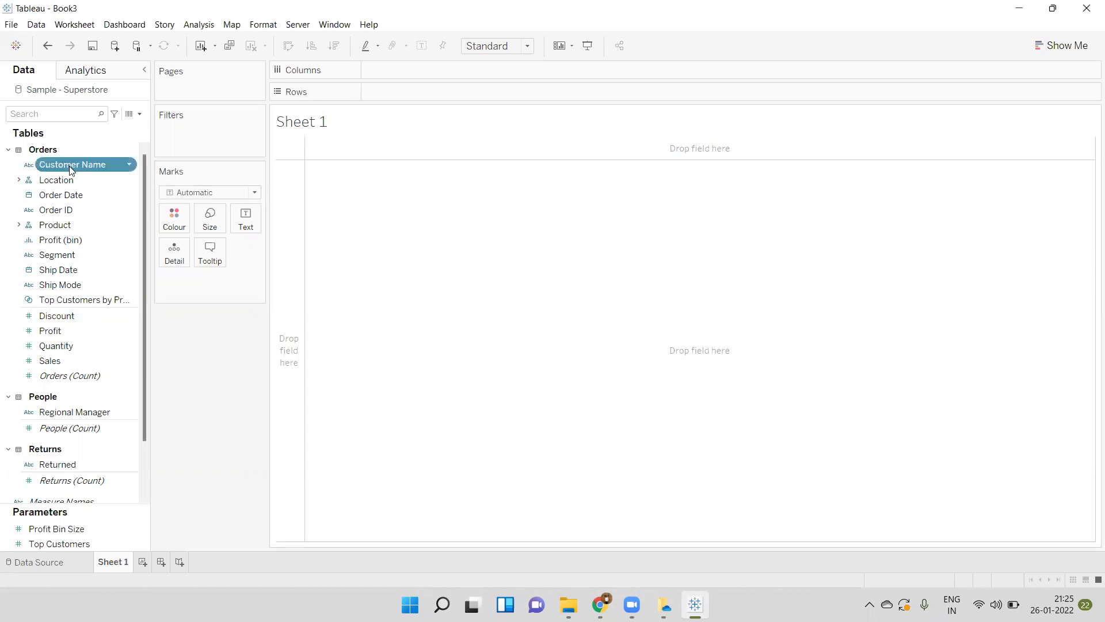
left_click_drag(70, 168, 409, 99)
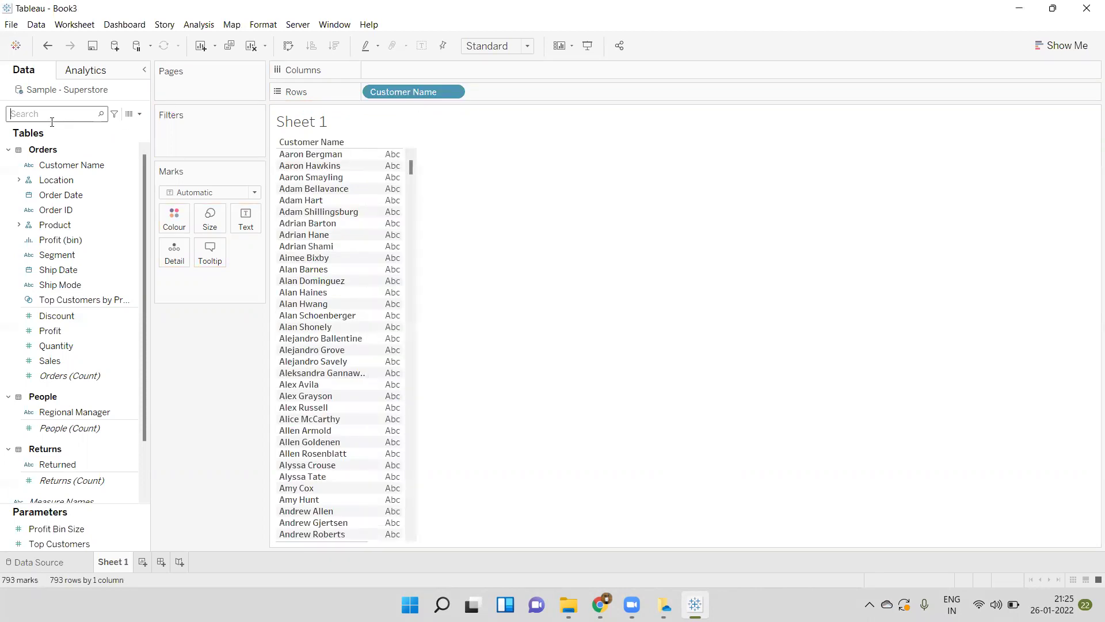
type("pr")
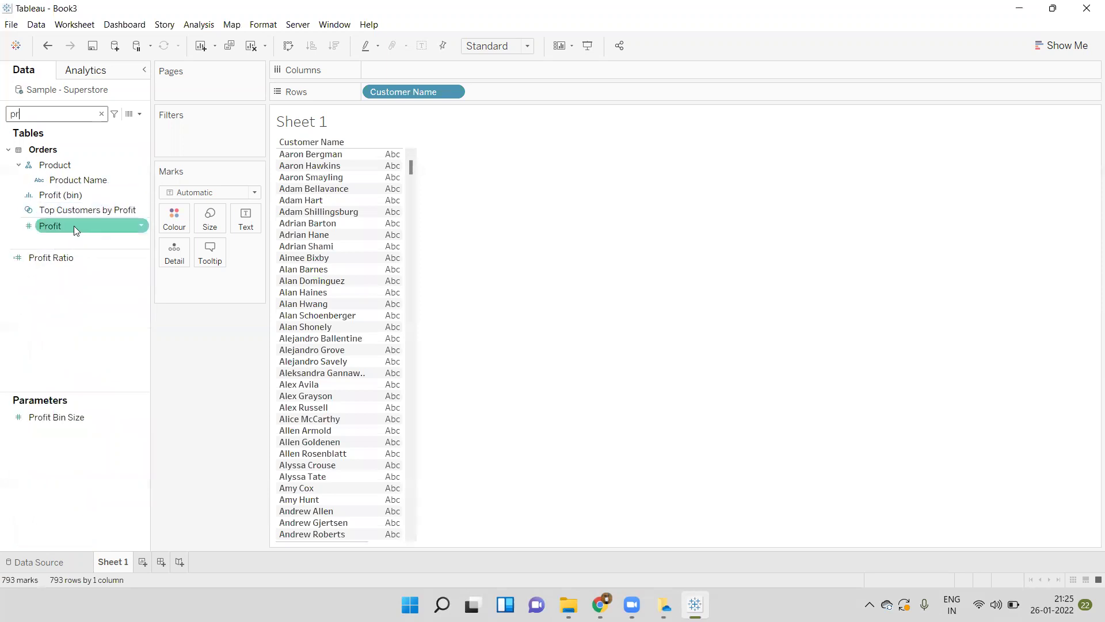
mouse_move(74, 226)
left_mouse_down()
mouse_move(413, 57)
mouse_move(416, 69)
left_mouse_up()
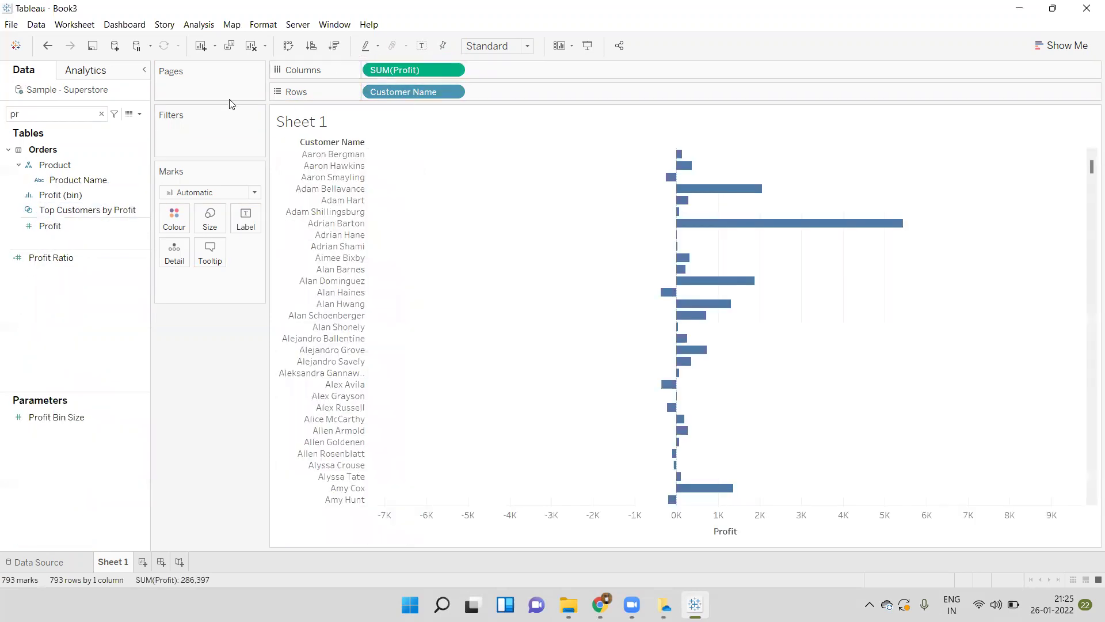
double_click(67, 115)
type("sa")
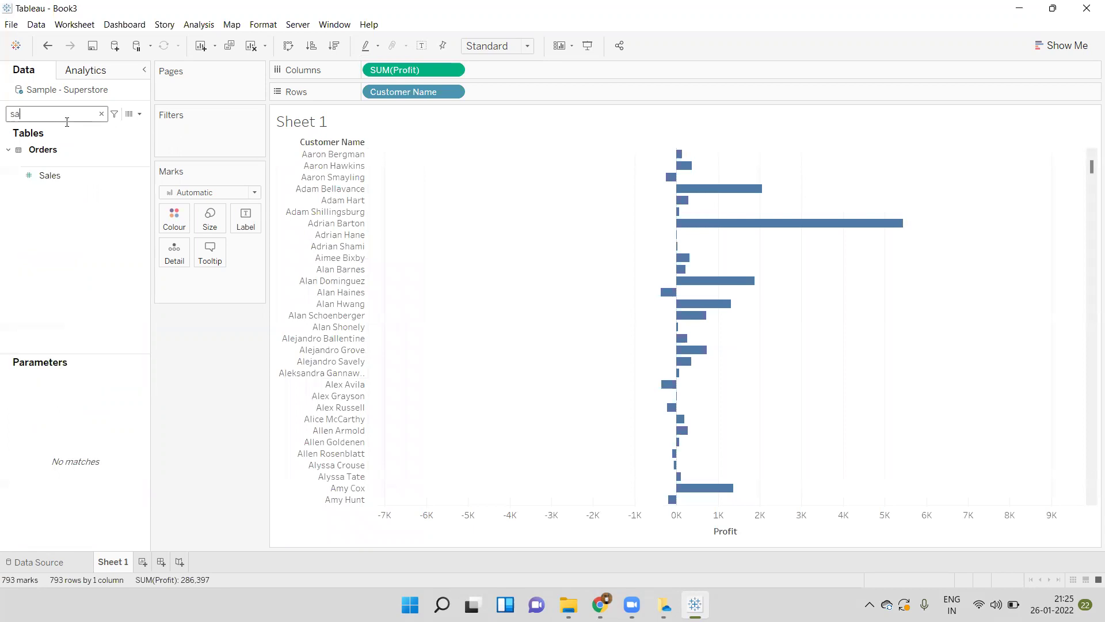
left_click_drag(71, 174, 497, 71)
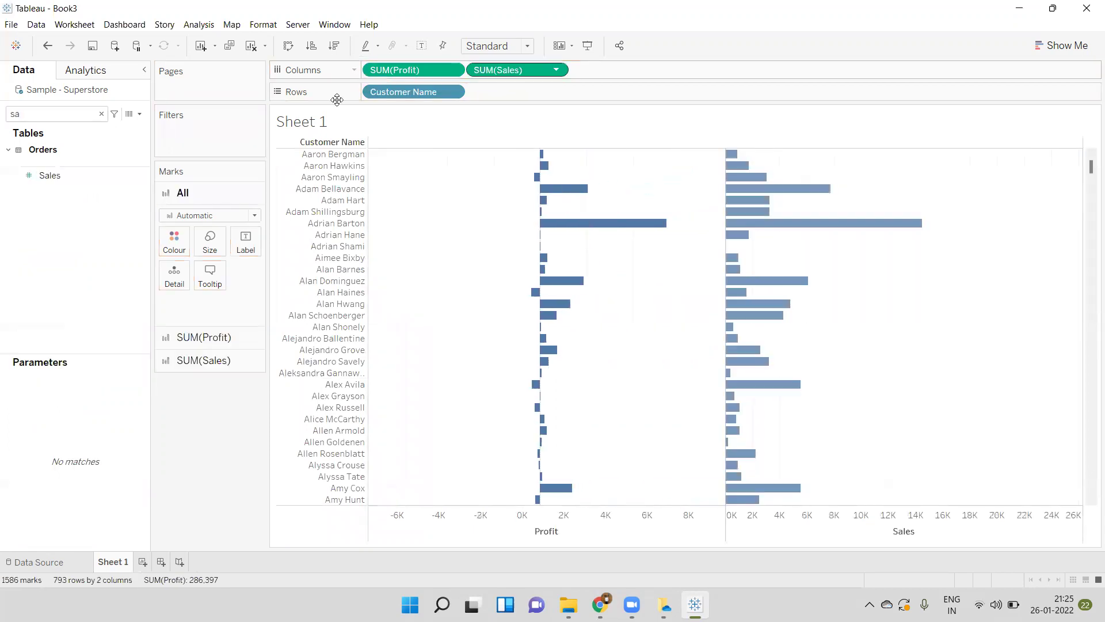
double_click(50, 114)
type("qu")
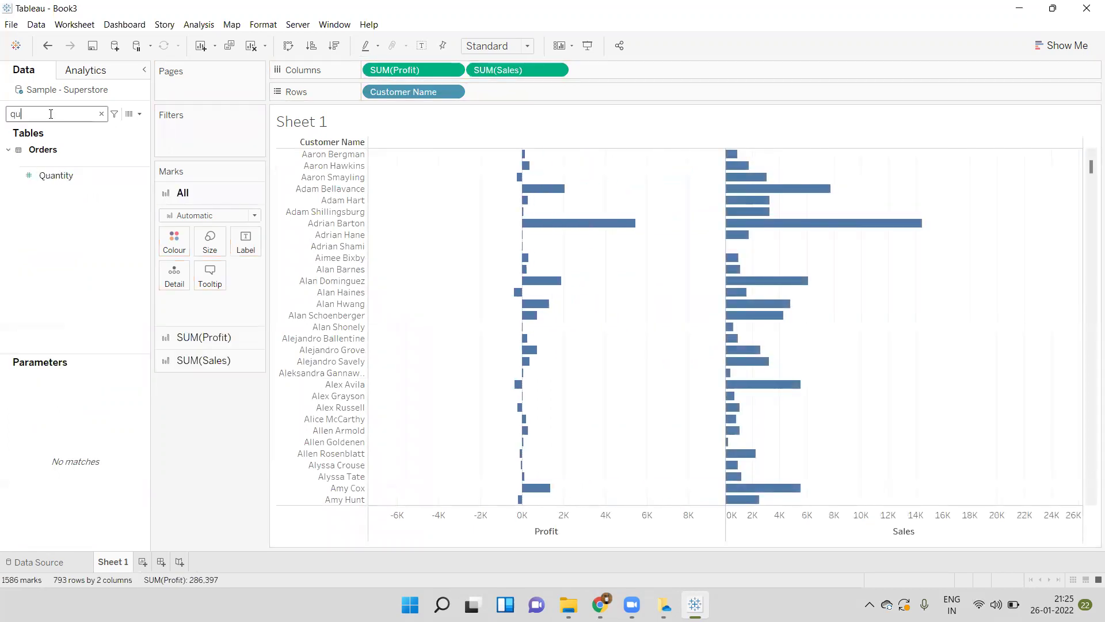
left_click_drag(81, 175, 641, 72)
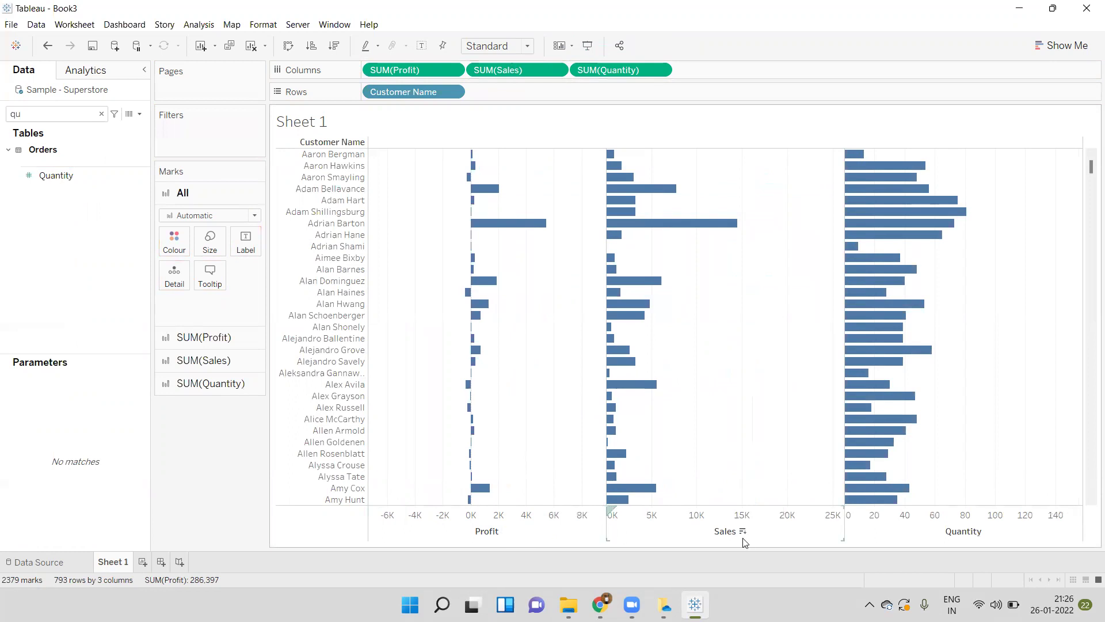
left_click(953, 538)
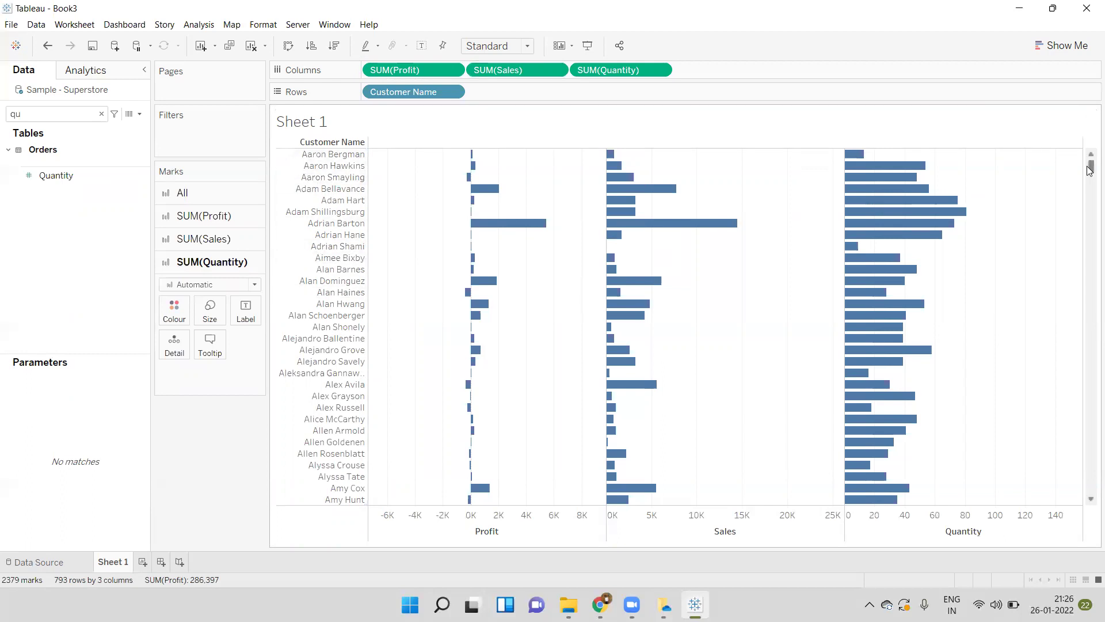
mouse_move(1091, 167)
left_mouse_down()
mouse_move(1089, 219)
mouse_move(1089, 164)
left_mouse_up()
Step: Sort Customer Name descending by field value, first choosing Profit as the field
right_click(449, 91)
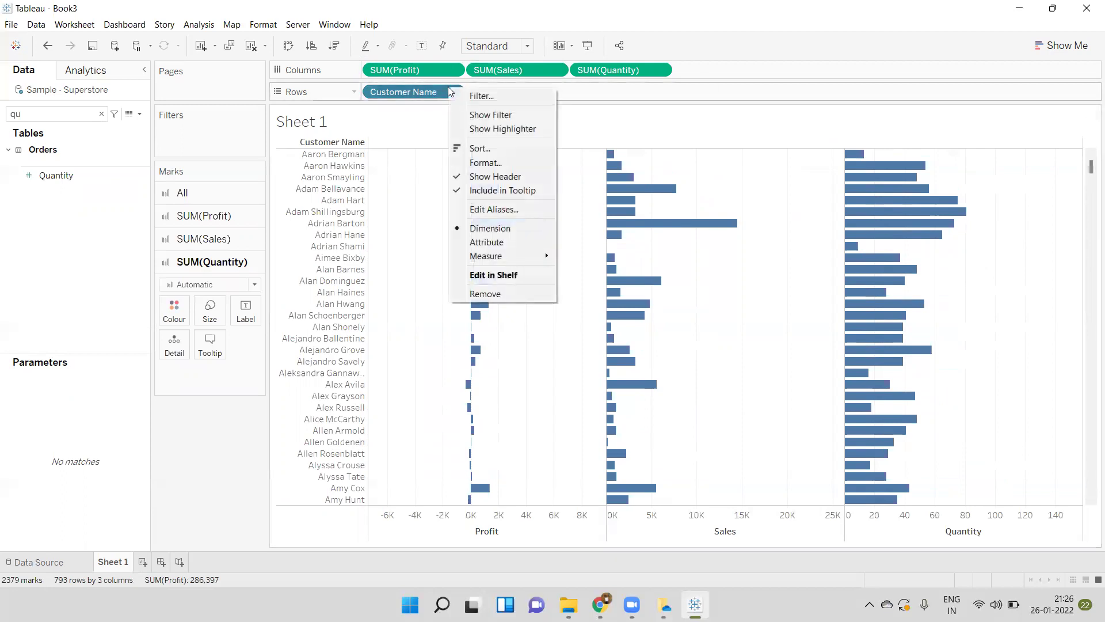
left_click(484, 148)
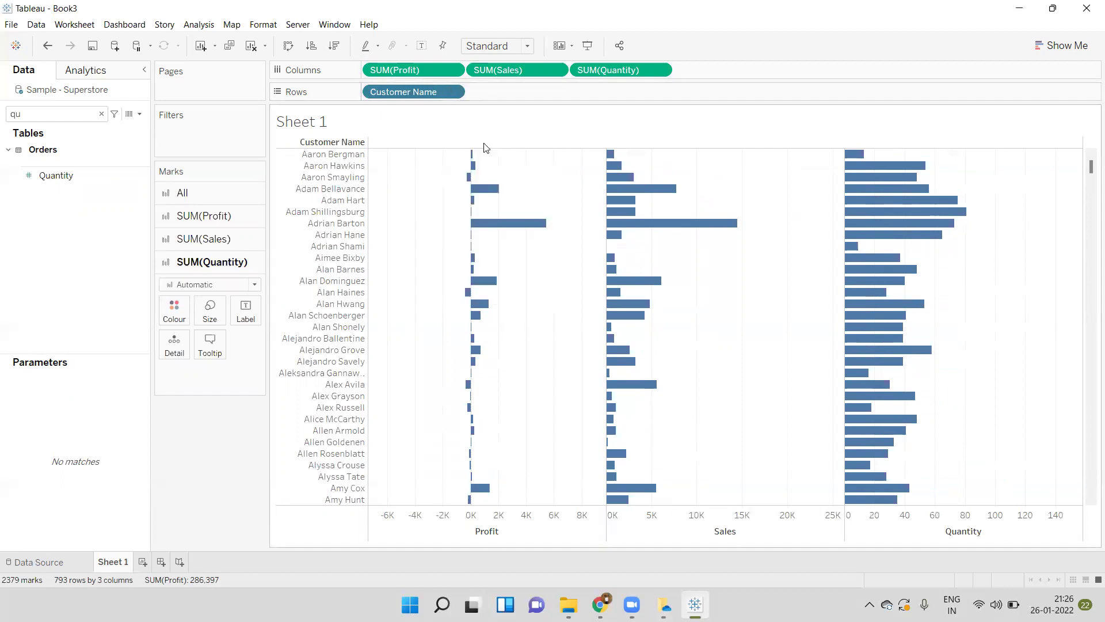
left_click(514, 254)
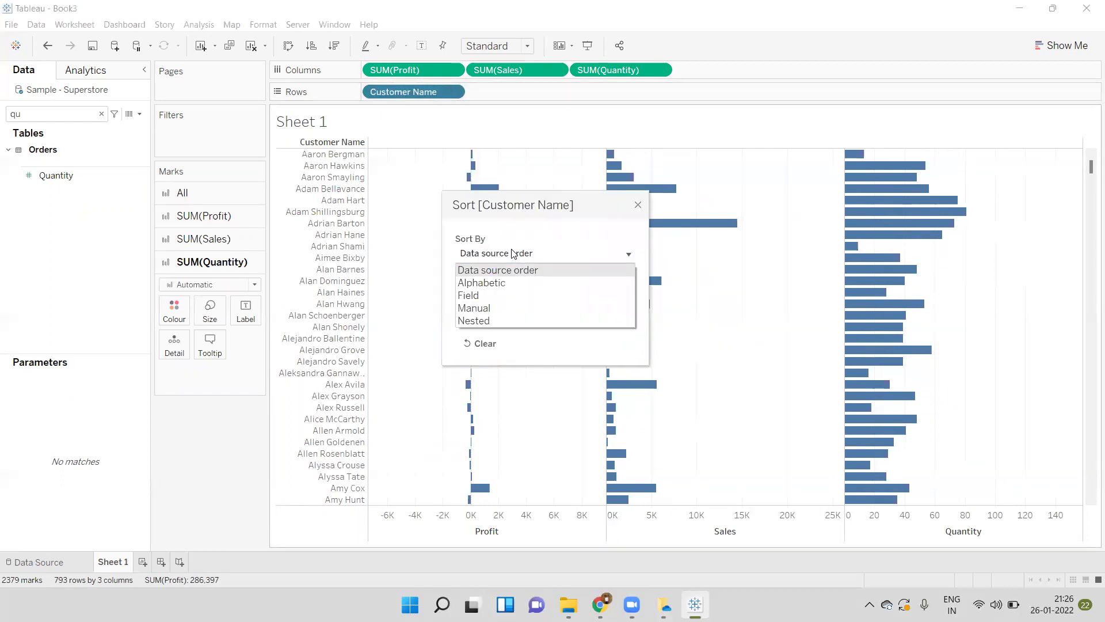
left_click(513, 295)
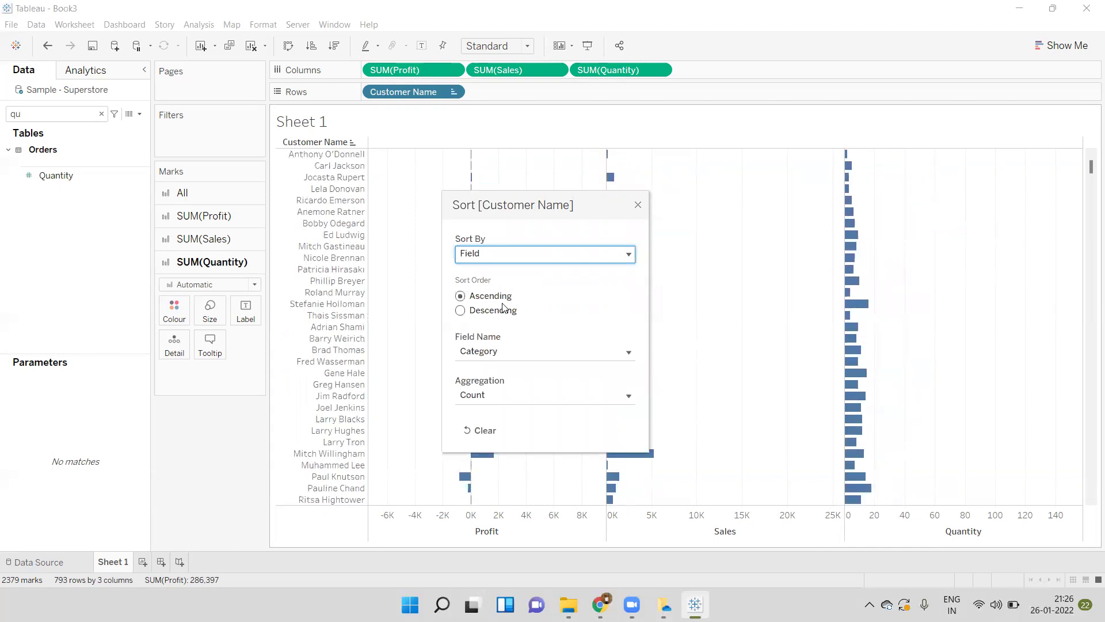
left_click(502, 311)
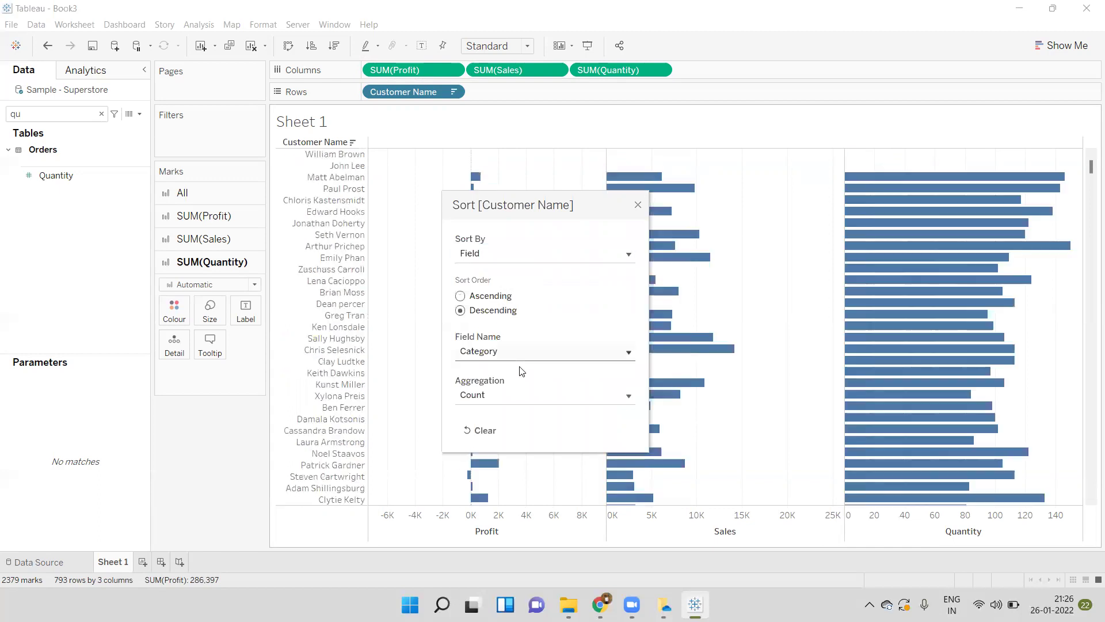
left_click(516, 361)
type("pr")
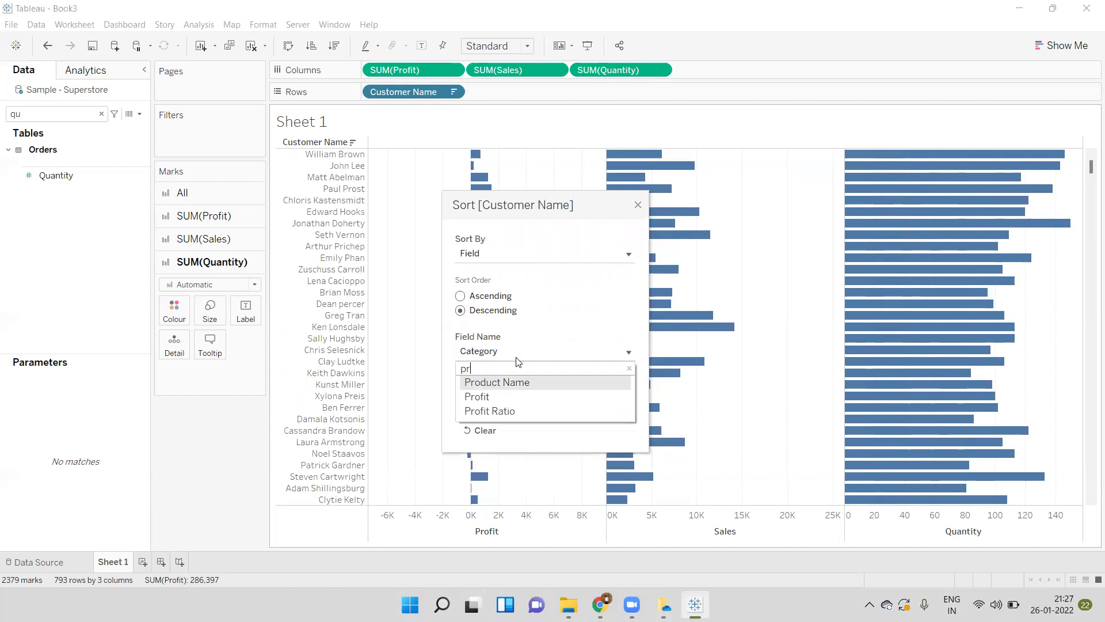
key("Down")
key("Return")
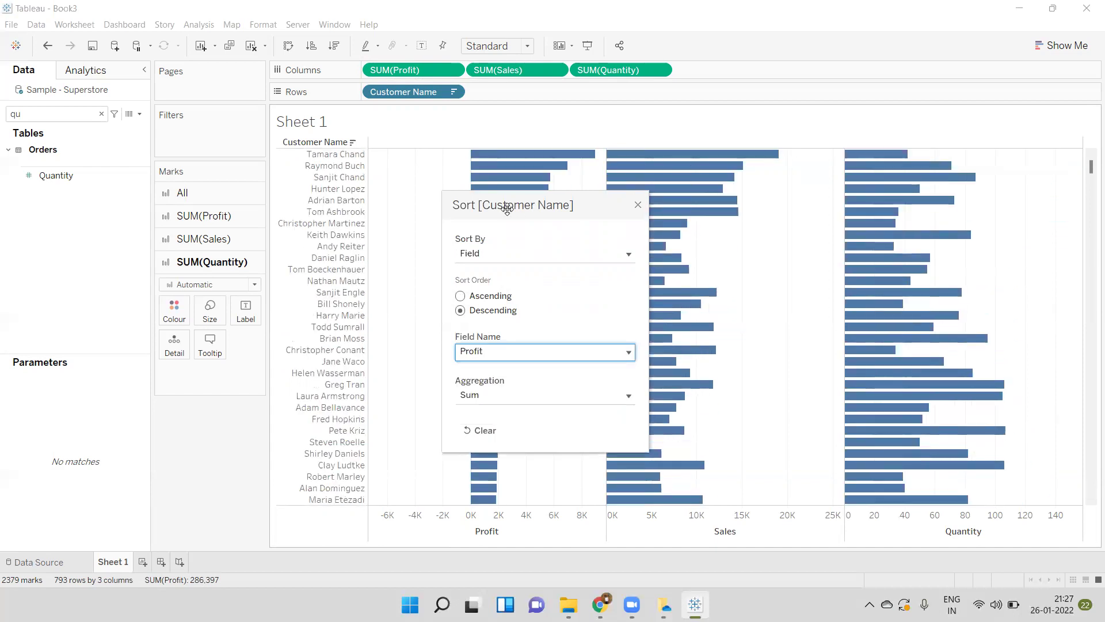
Step: Change the sort field to Sales and close the Sort dialog
left_click_drag(597, 194, 838, 158)
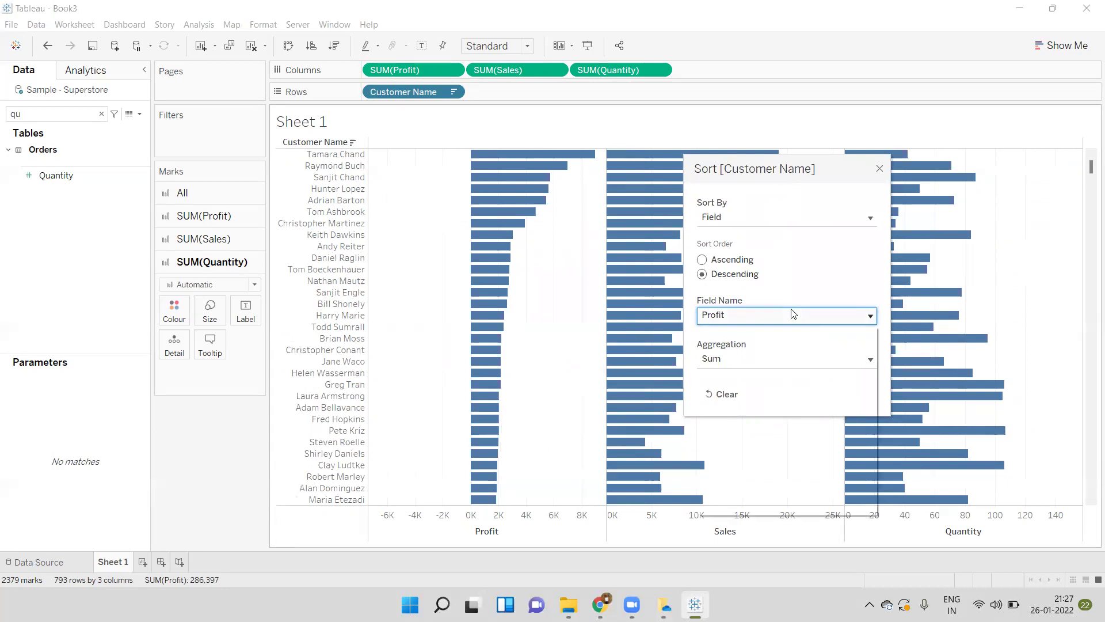
left_click(789, 313)
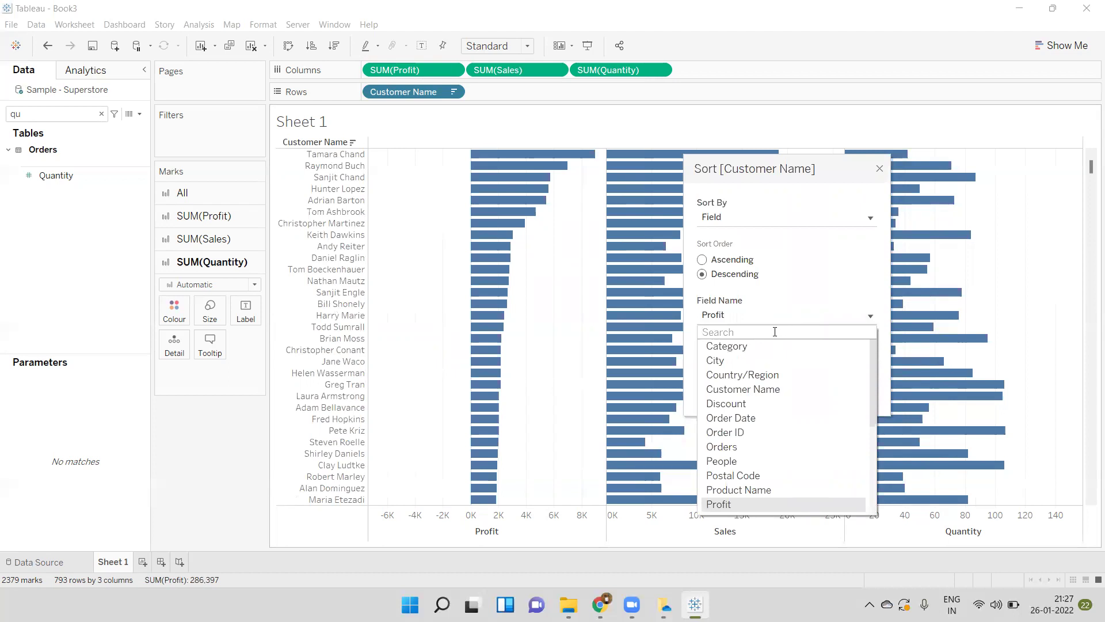
type("sa")
left_click(770, 345)
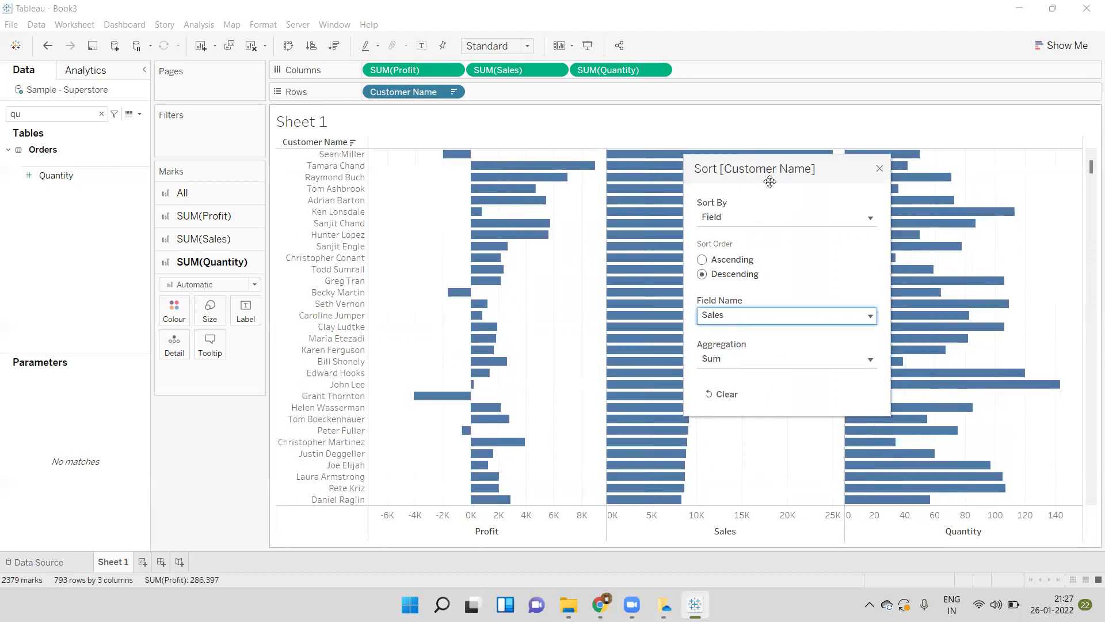
left_click_drag(770, 182, 819, 293)
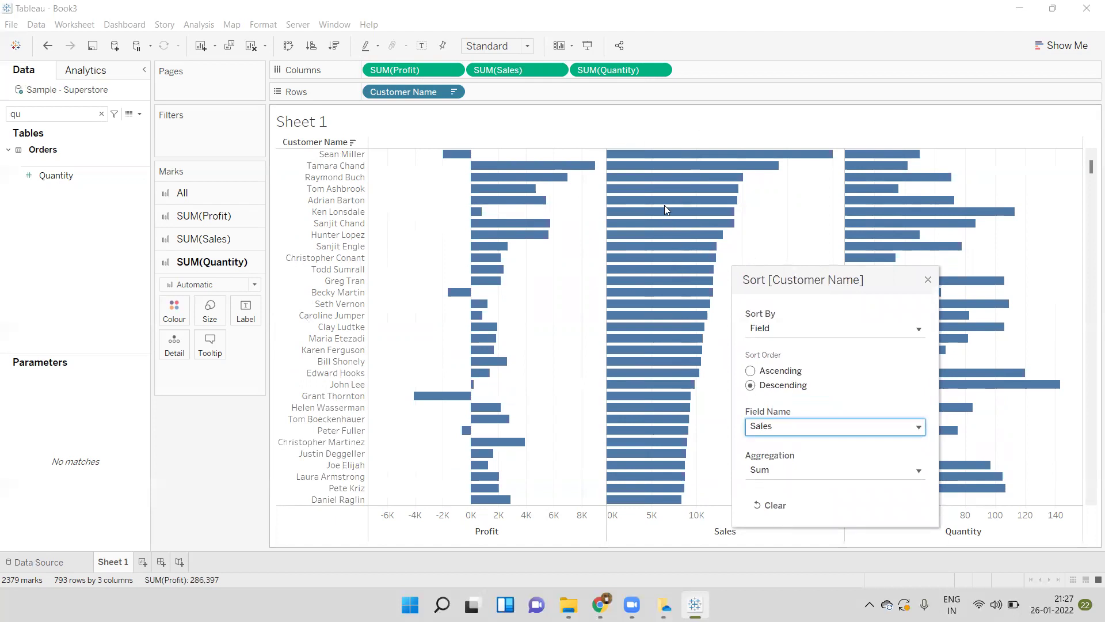
left_click(928, 281)
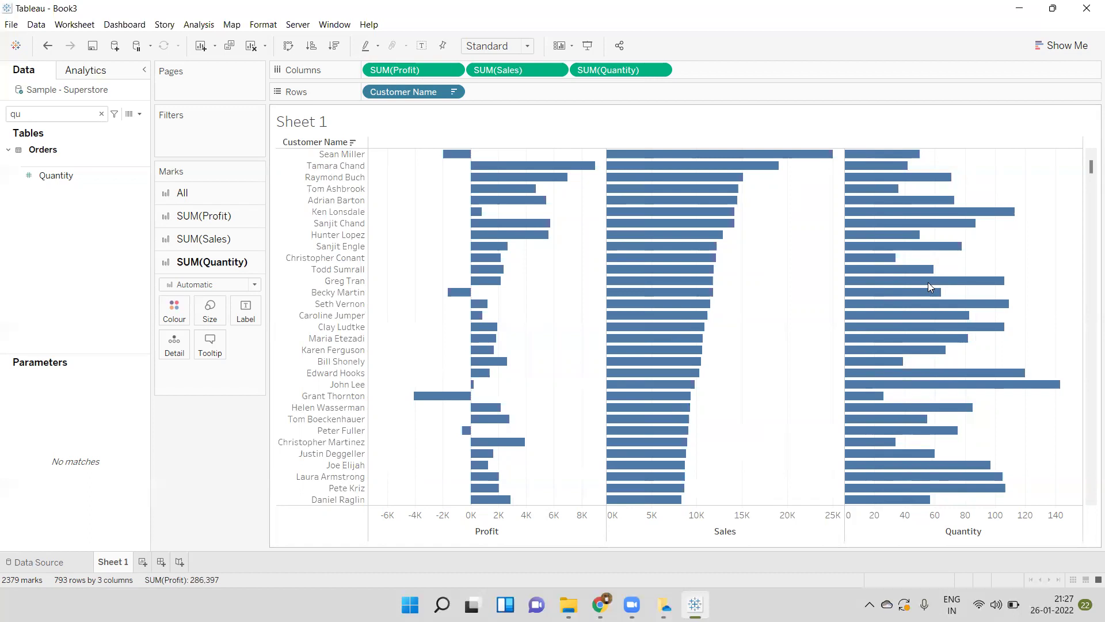
Step: Create a parameter named Sort with String data type and List allowed values
left_click(139, 114)
left_click(108, 144)
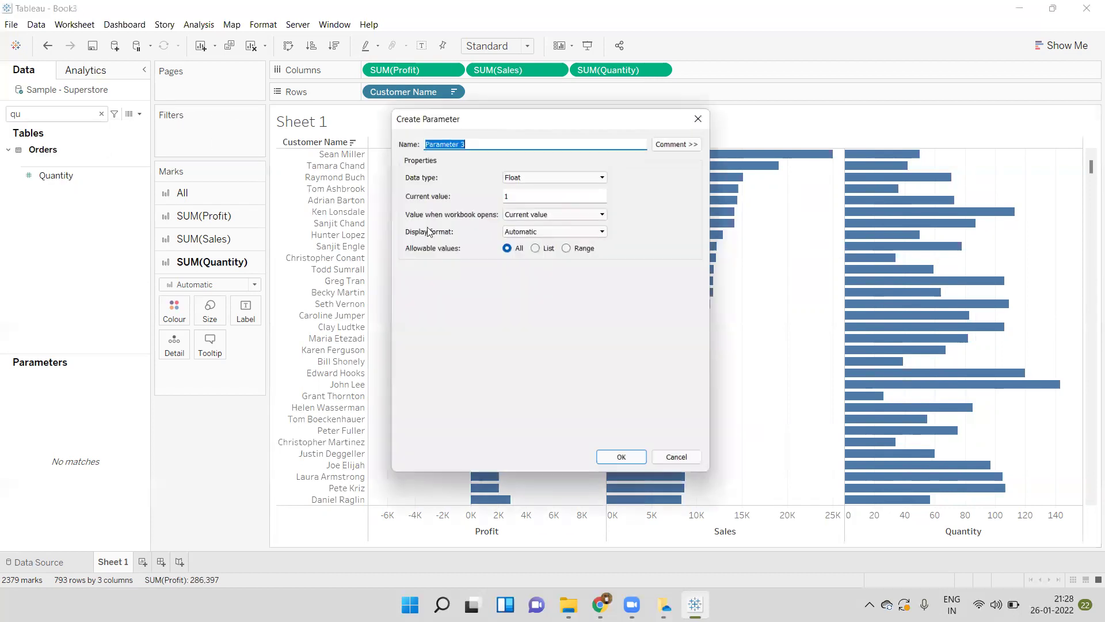
type("Sort")
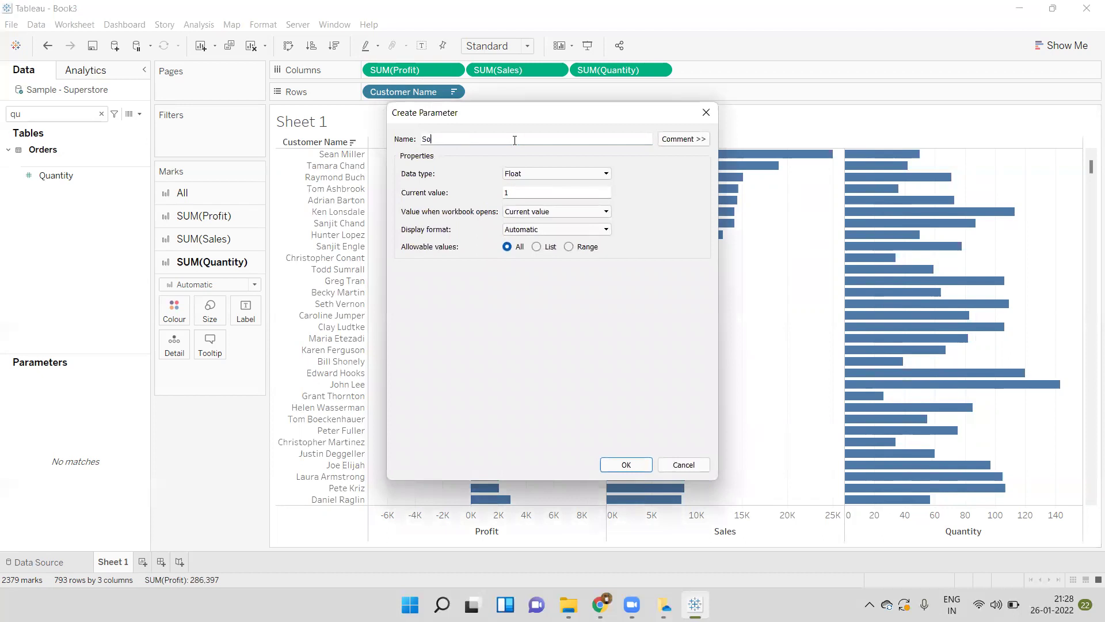
left_click(553, 174)
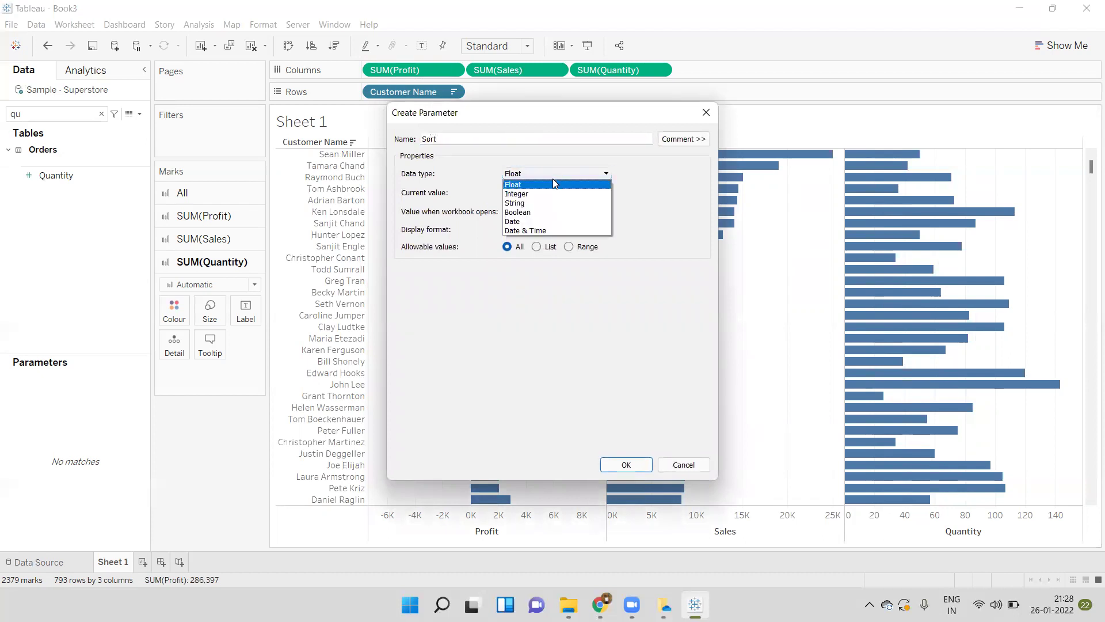
left_click(548, 204)
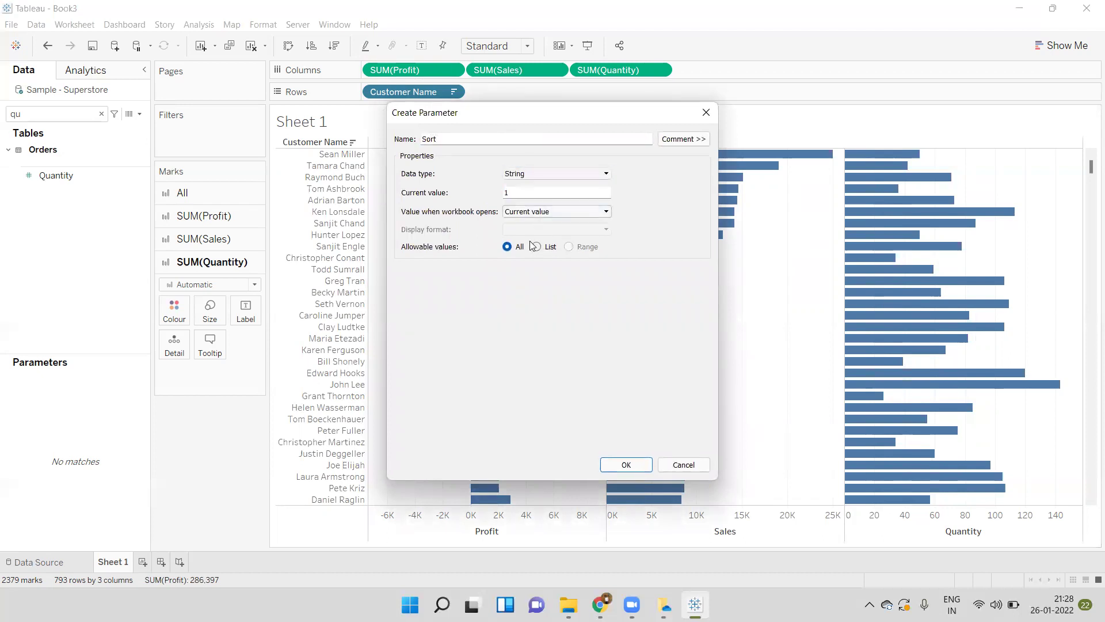
left_click(539, 249)
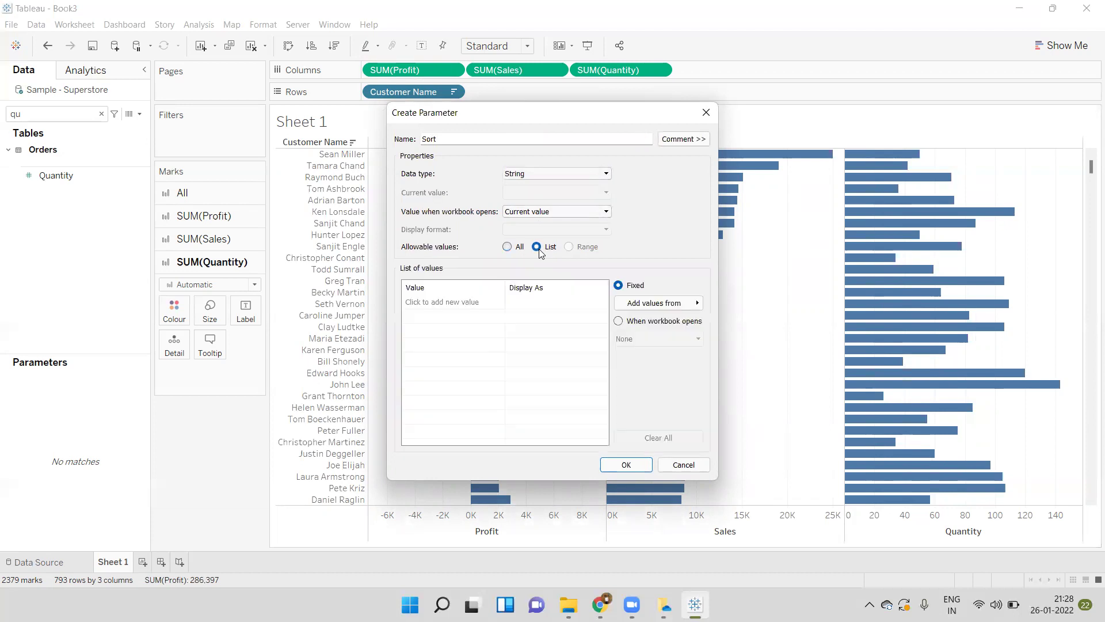
Step: Enter the list values Profit, Sales and Quantity and save the parameter
left_click(469, 300)
type("Profit")
left_click(466, 313)
type("sales")
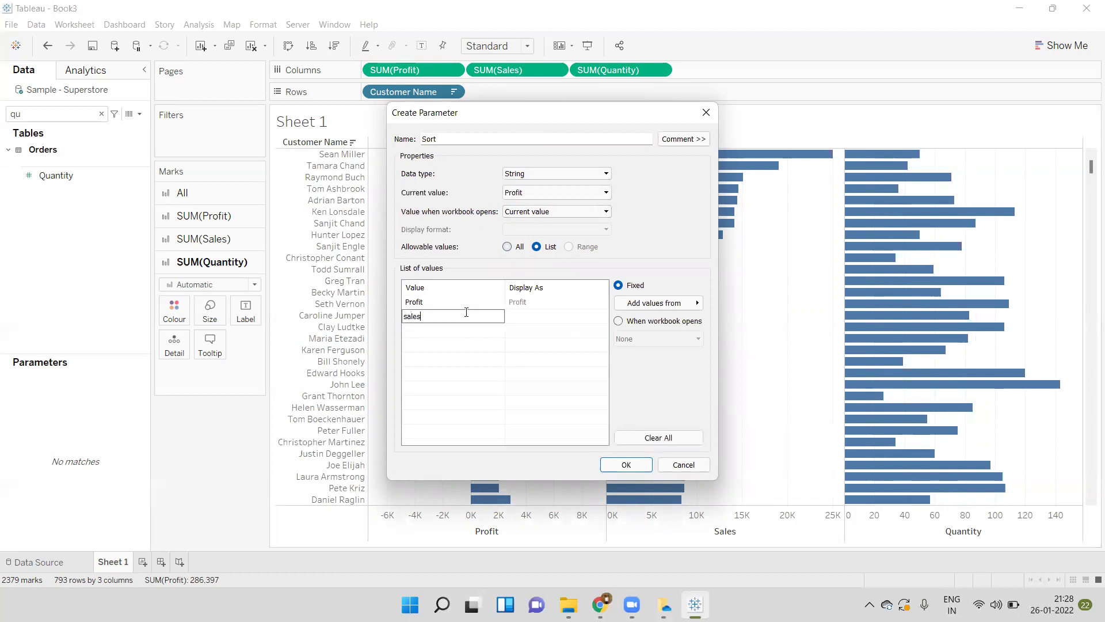
key("BackSpace")
key("BackSpace")
key("BackSpace")
key("BackSpace")
type("Sales")
left_click(466, 330)
type("Quantity")
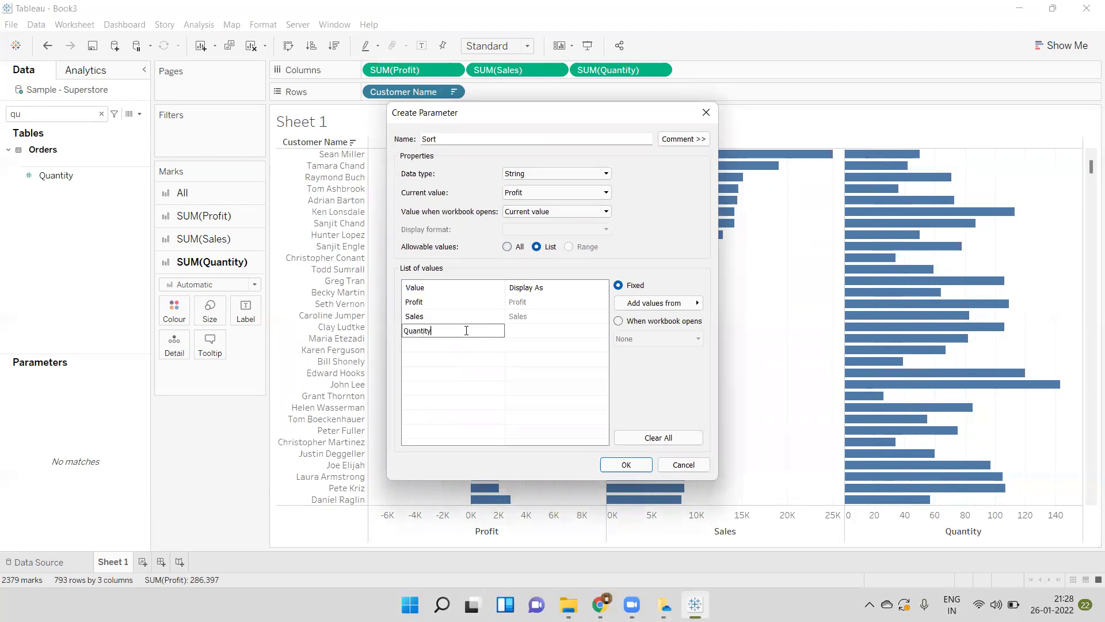
left_click(530, 382)
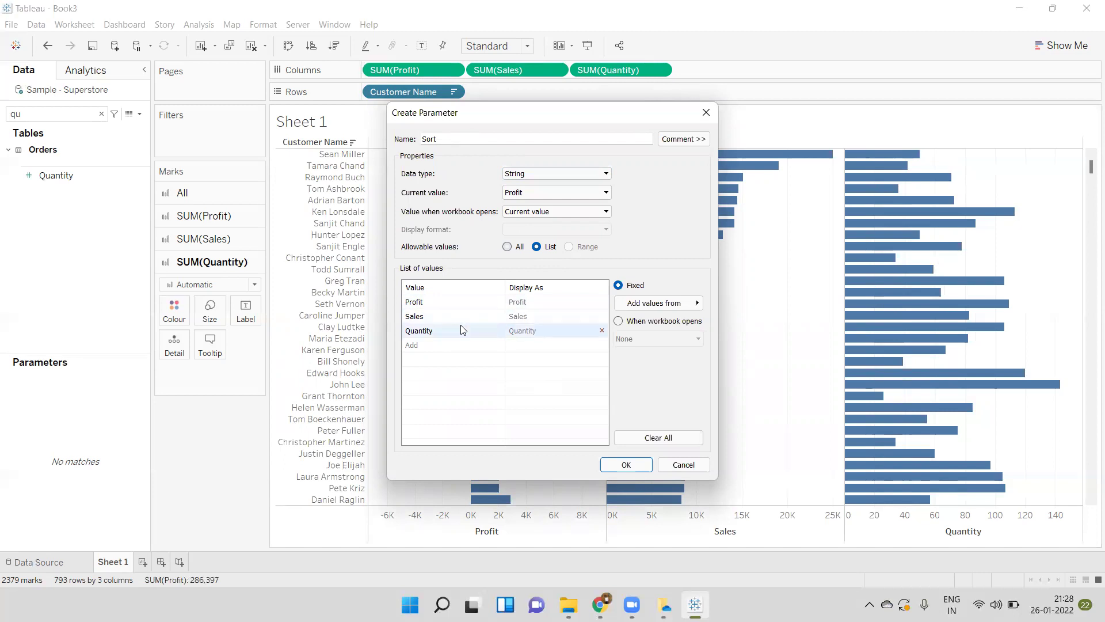
left_click(622, 465)
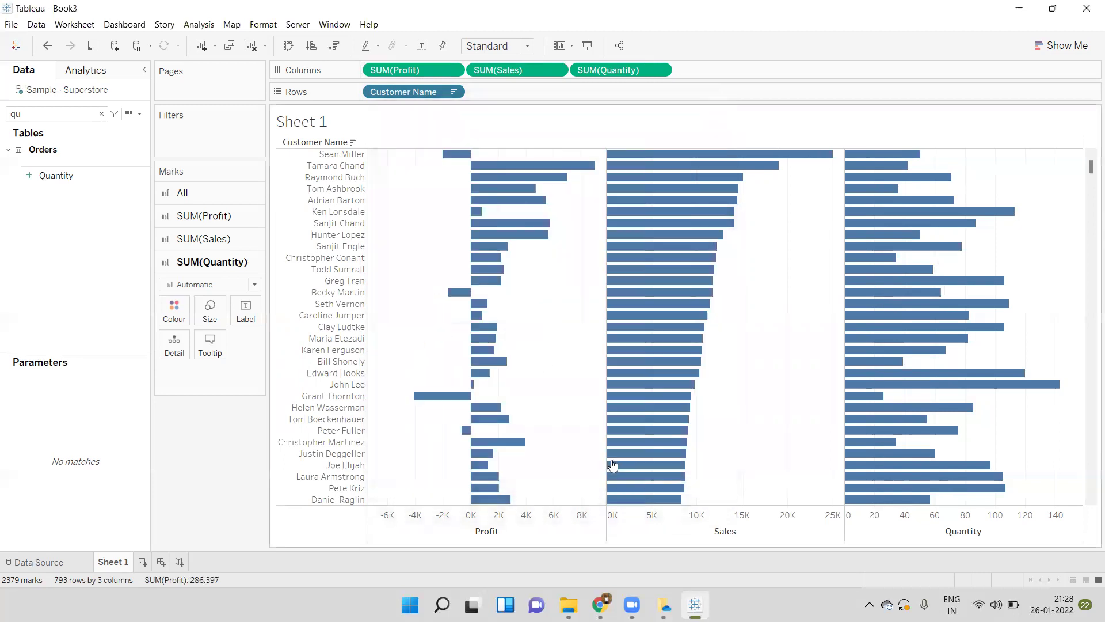
Step: Find the Sort parameter in the data pane by searching 'so'
double_click(60, 114)
type("s")
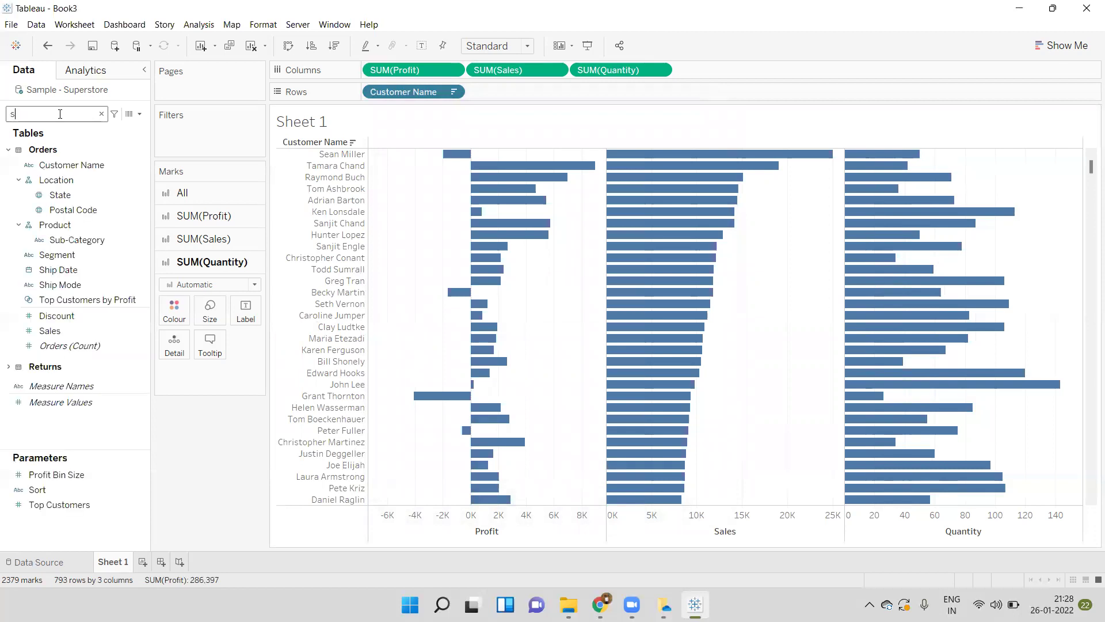
type("o")
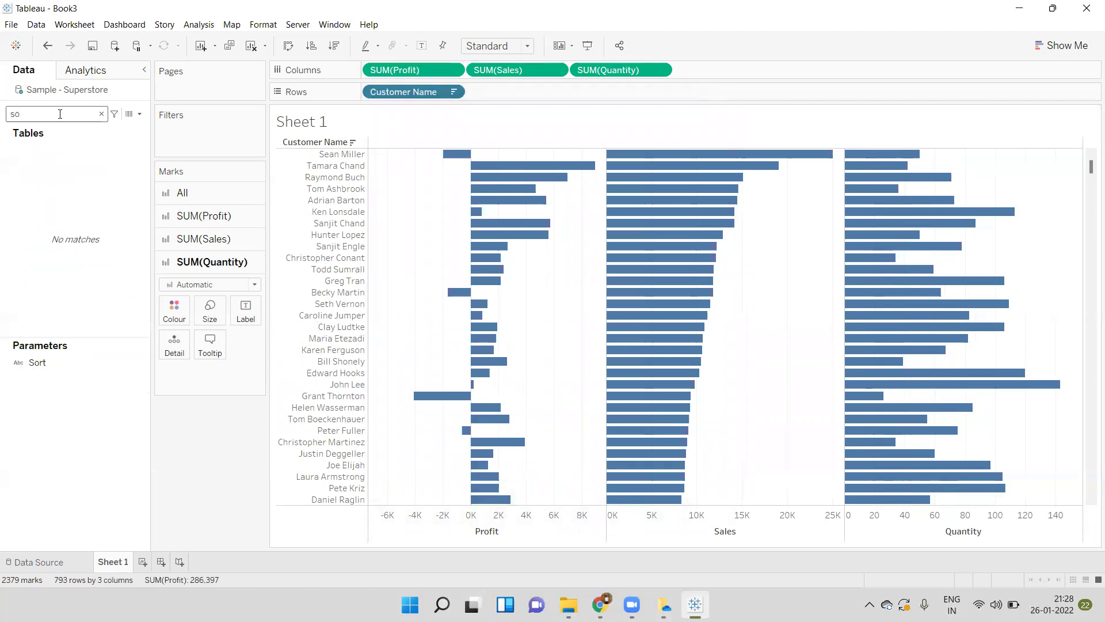
left_click(66, 362)
Step: Show the Sort parameter control and check it lists Profit, Sales, Quantity, keeping Profit
right_click(65, 364)
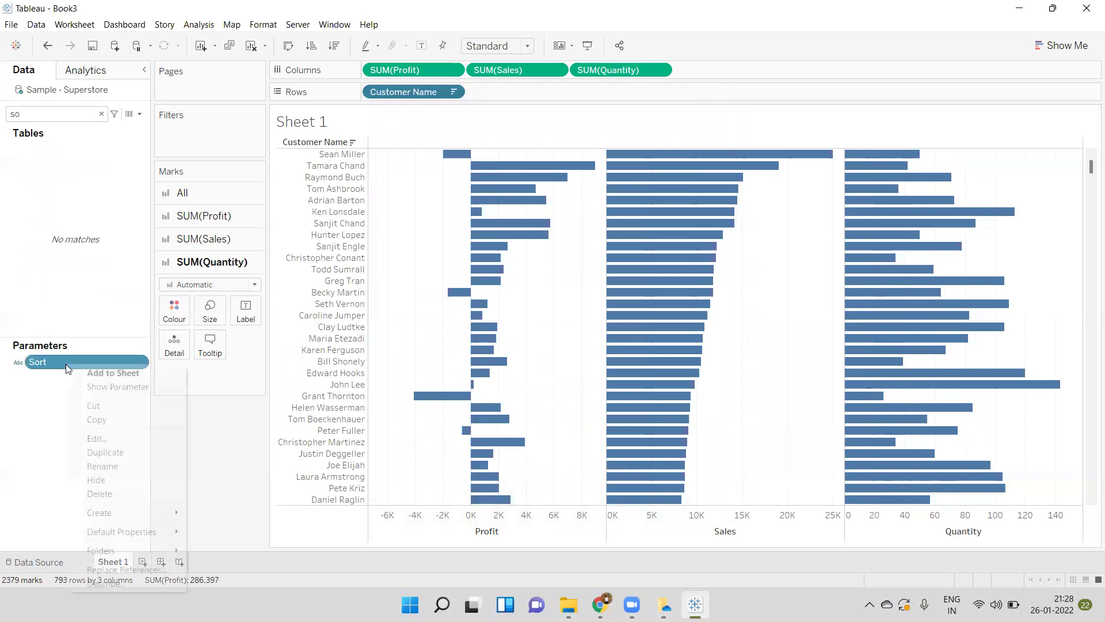
key("Escape")
right_click(66, 364)
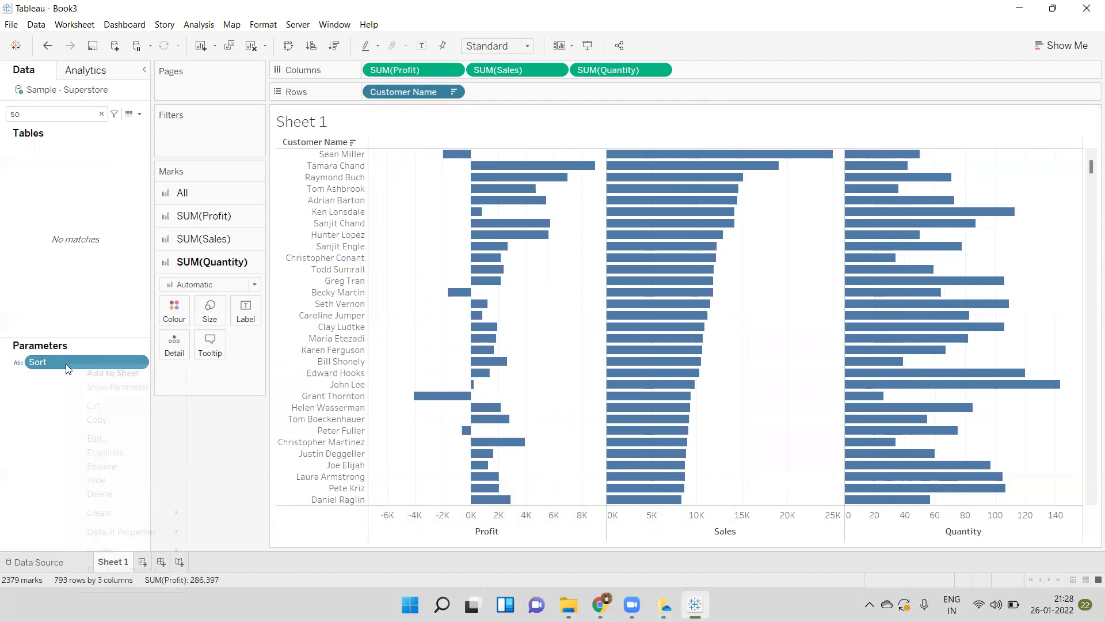
left_click(101, 391)
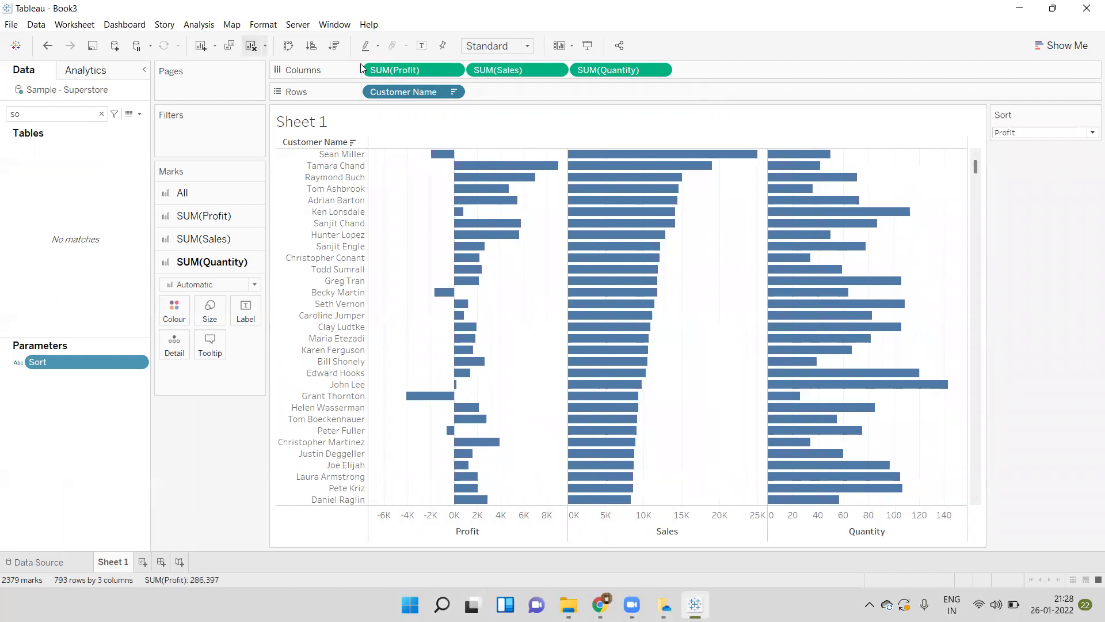
left_click(1030, 131)
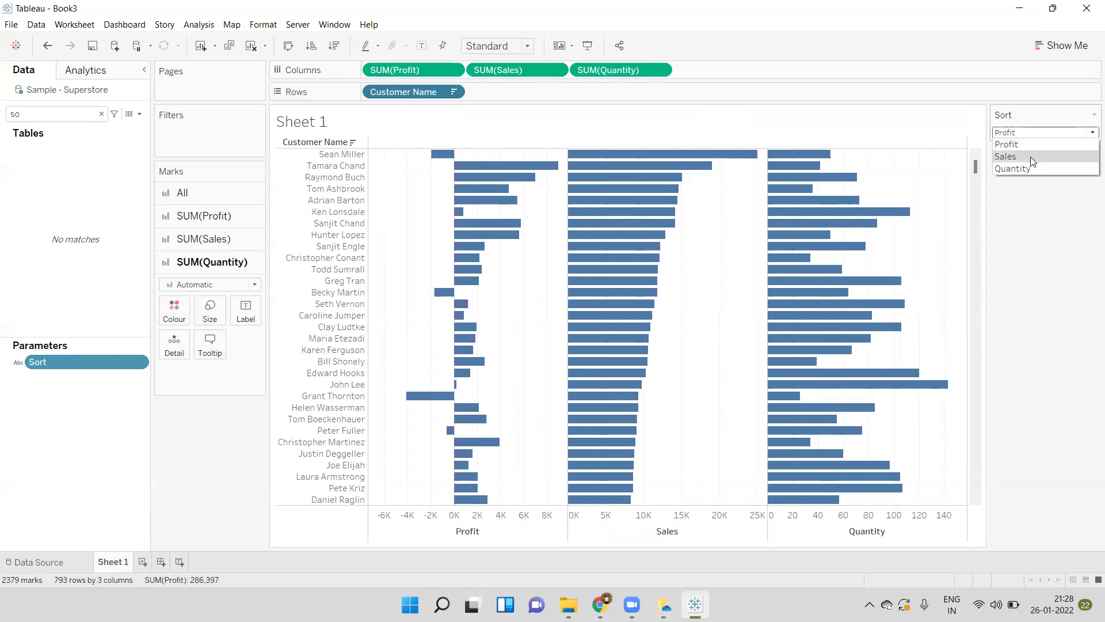
left_click(1025, 114)
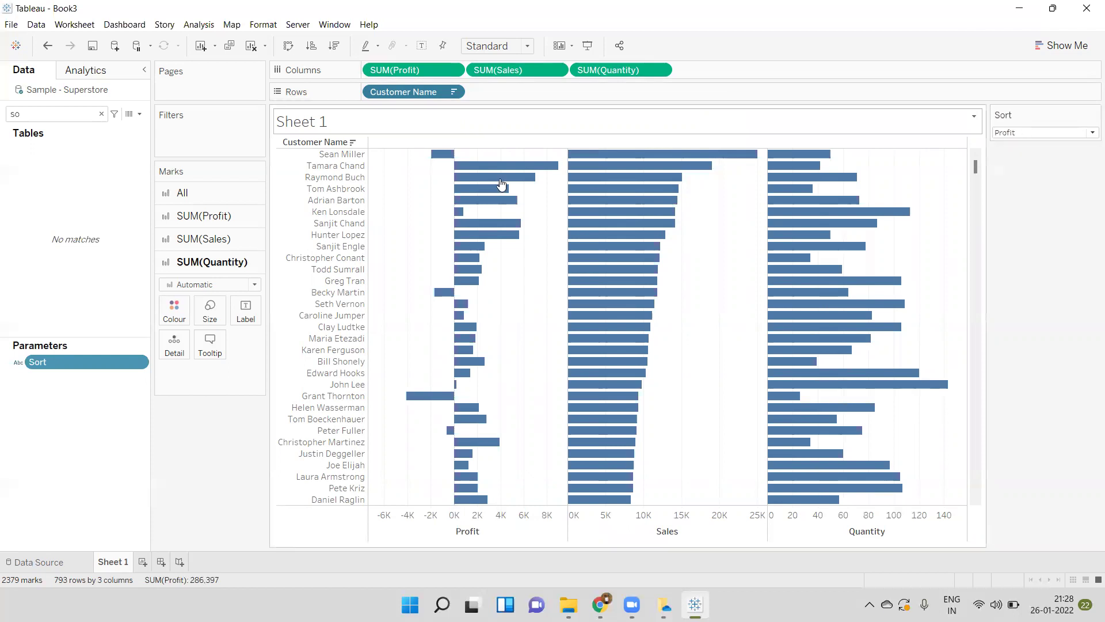
Step: Create a Sorting calculated field starting IF [Sort]='Profit' THEN SUM([Profit])
left_click(139, 114)
left_click(110, 124)
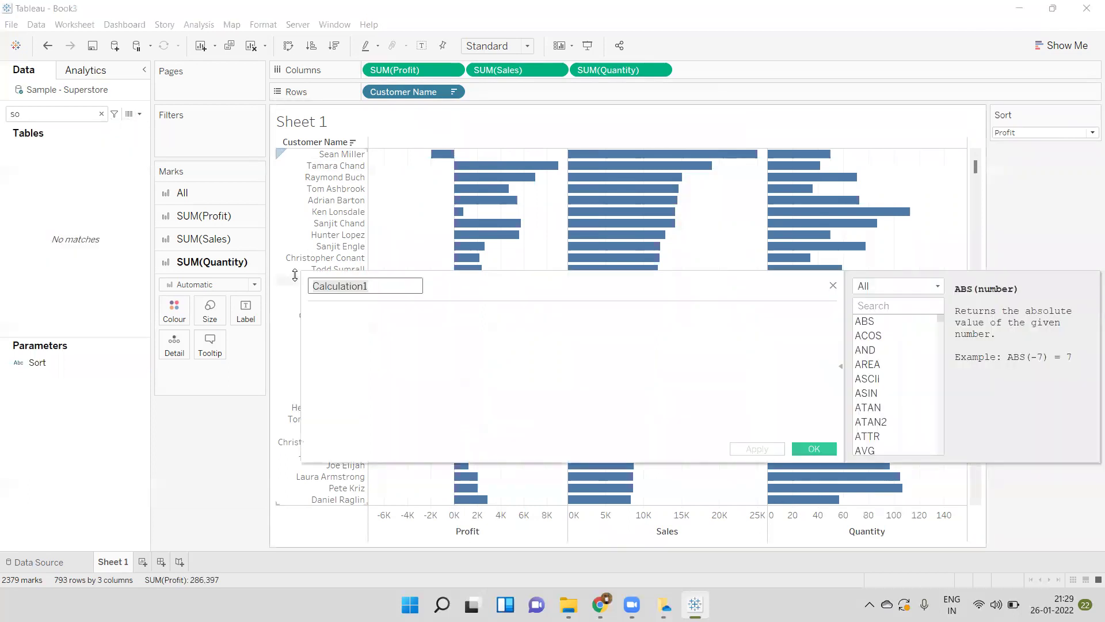
type("Sorting")
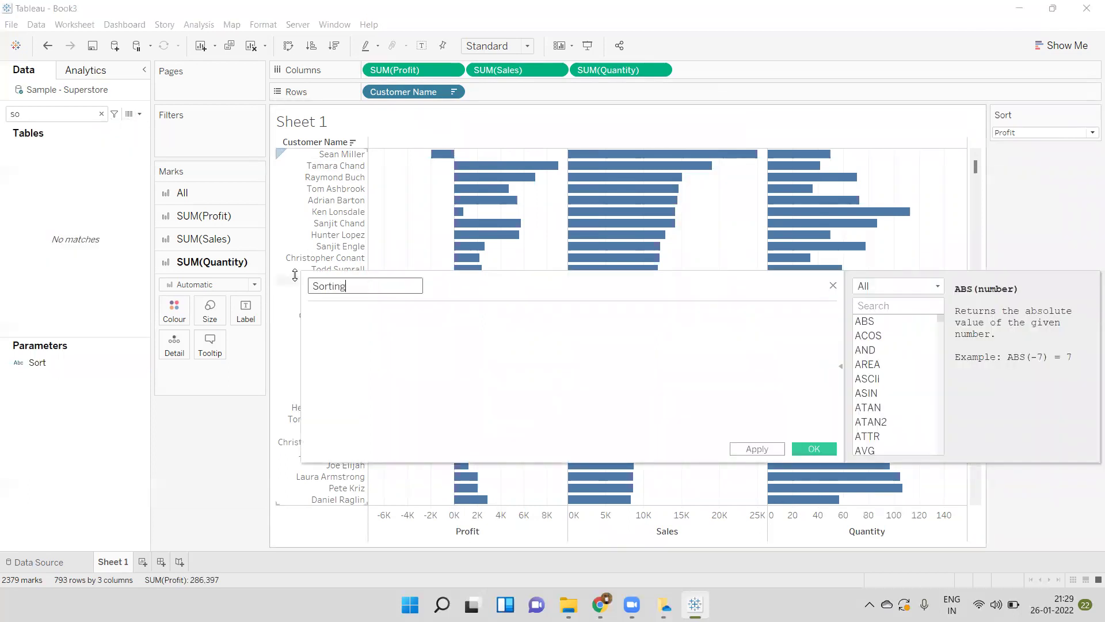
left_click(400, 362)
type("if p")
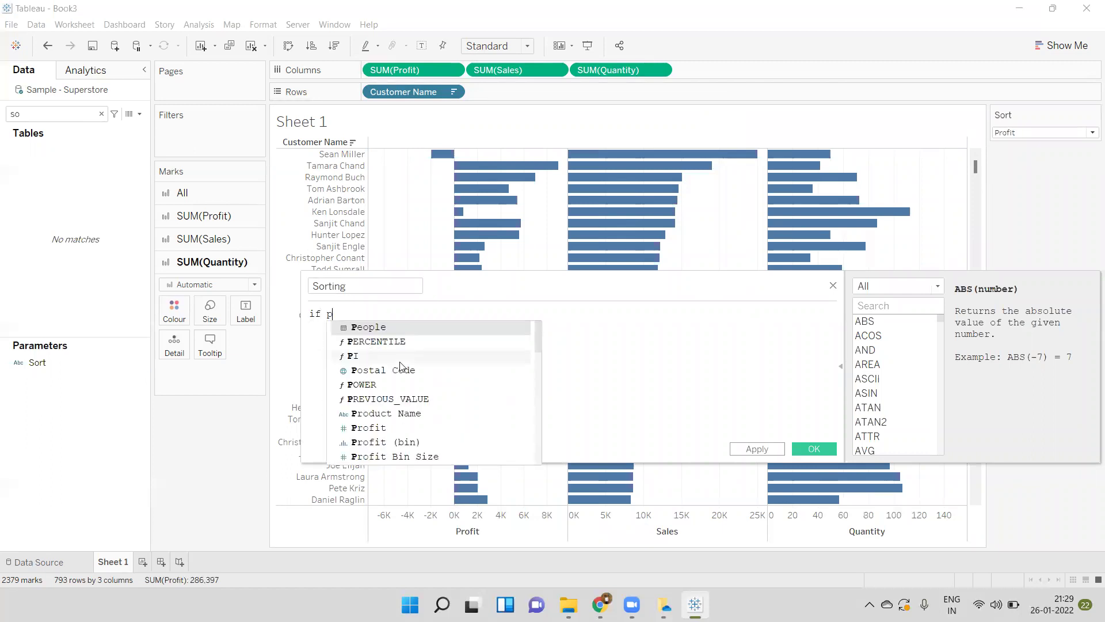
key("BackSpace")
type("[So")
key("Return")
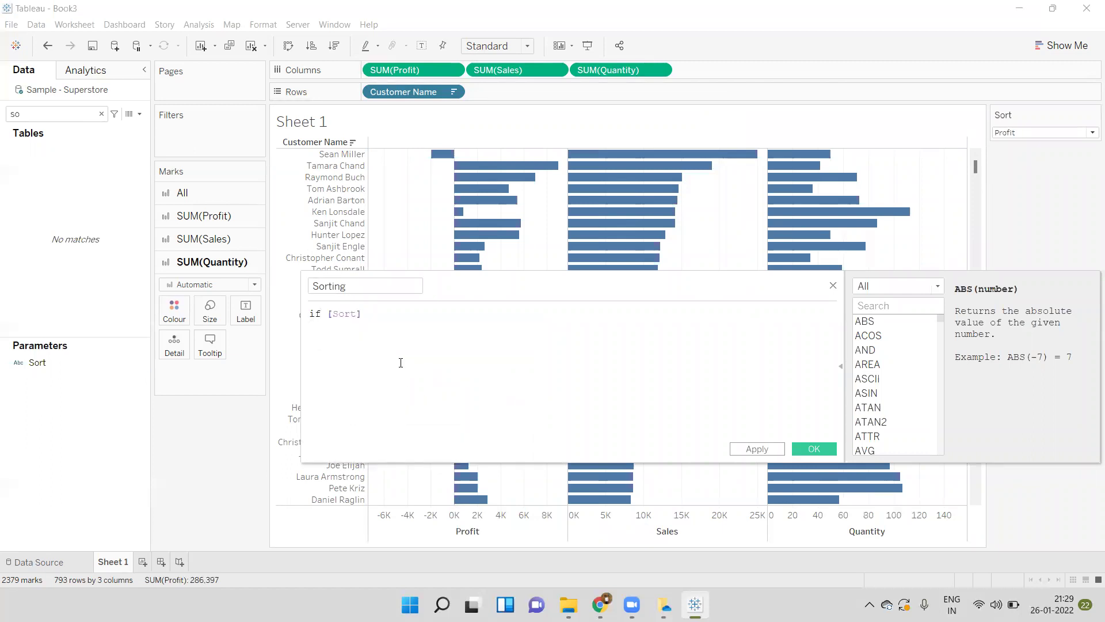
type("='Profit")
key("Return")
type("the")
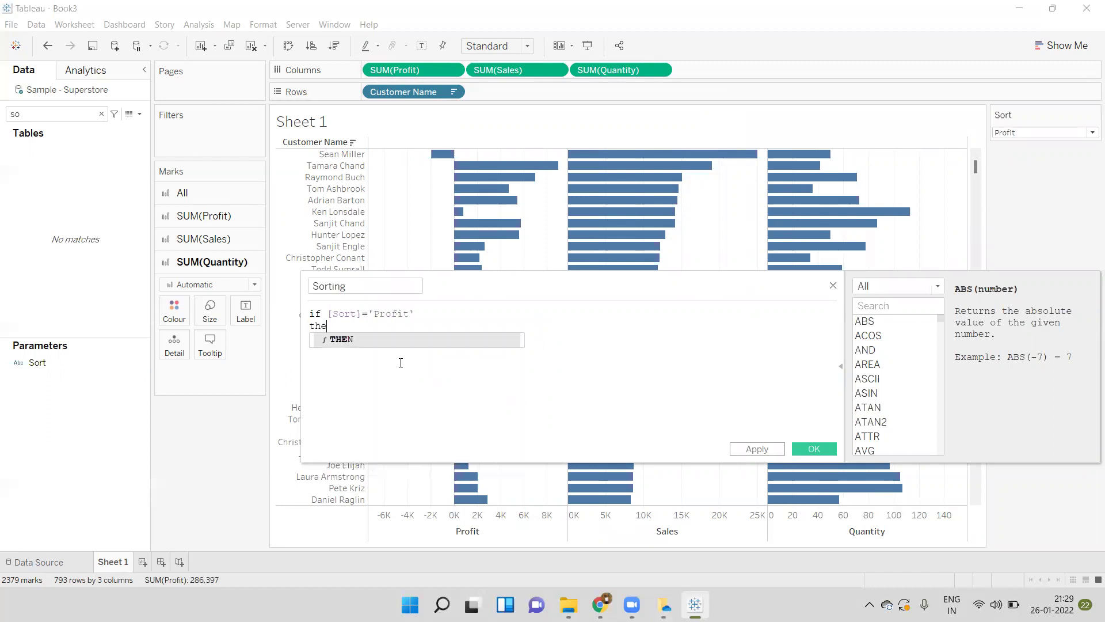
type("n SUM(prof")
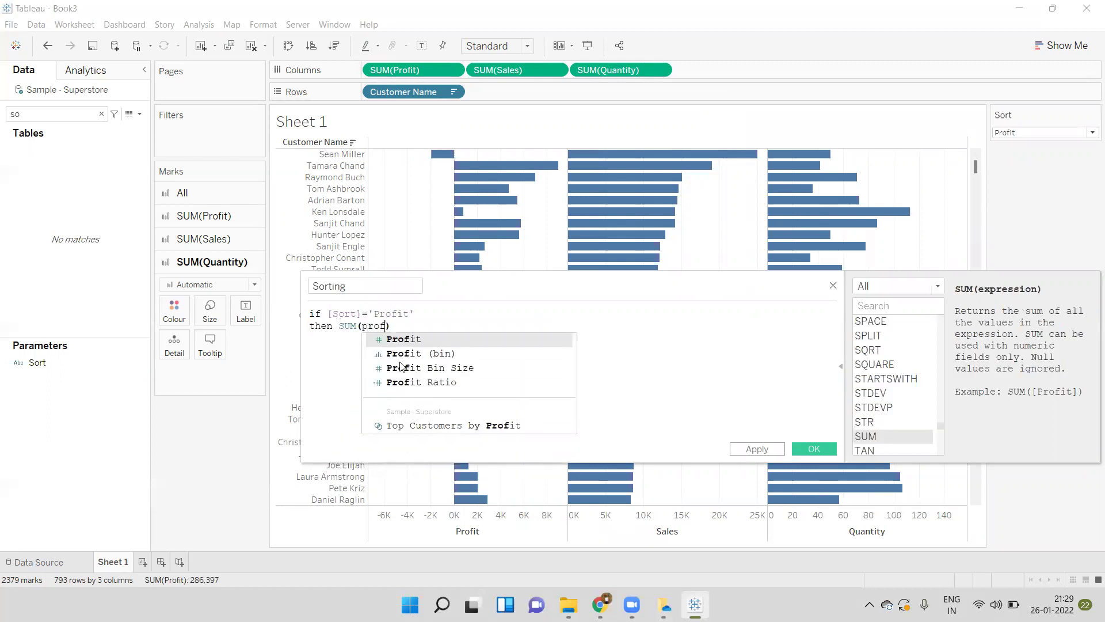
key("Return")
key("Return")
Step: Add ELSEIF [Sort]='Sales' THEN SUM([Sales]) ELSE SUM([Quantity]) END to the formula
type("else")
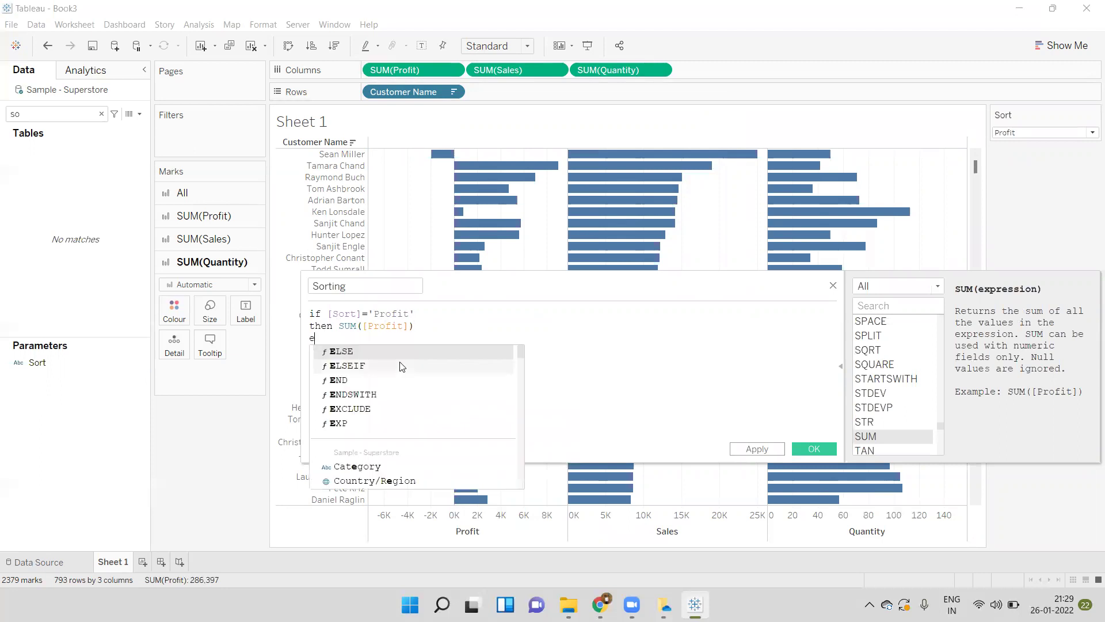
left_click(401, 366)
type("sort")
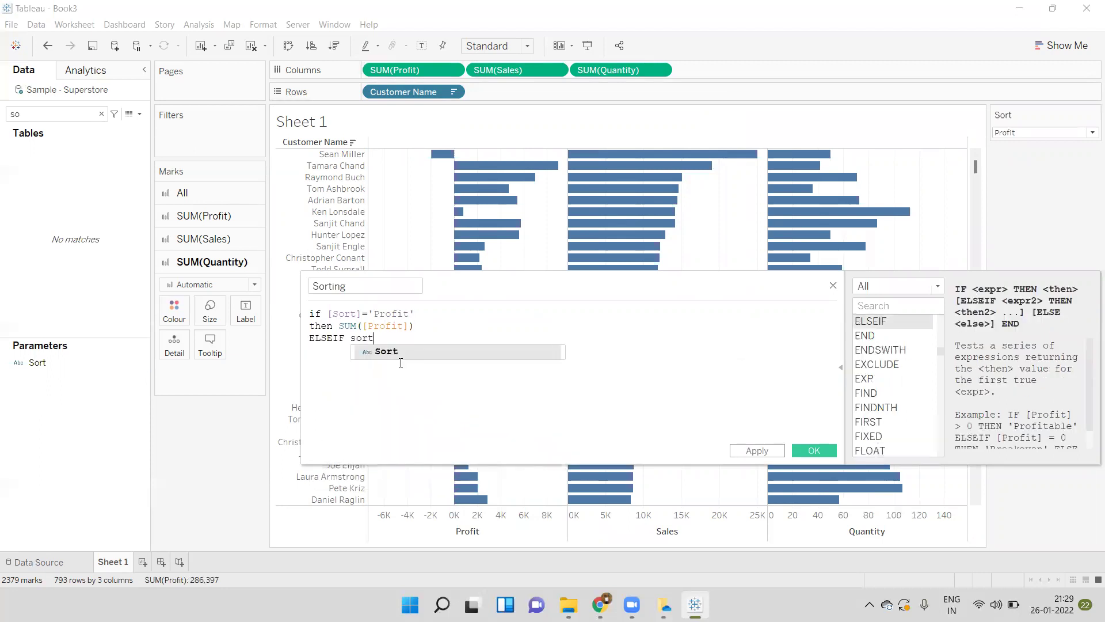
key("Return")
type("=")
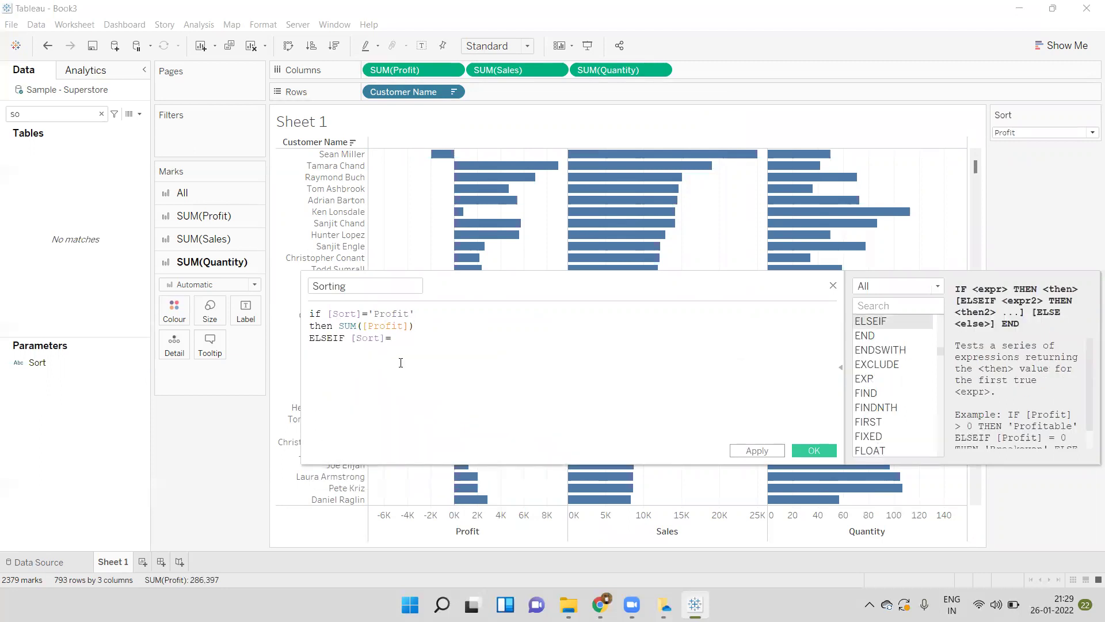
type("'")
type("Sales")
type("then")
type("sum")
key("Return")
type("sales")
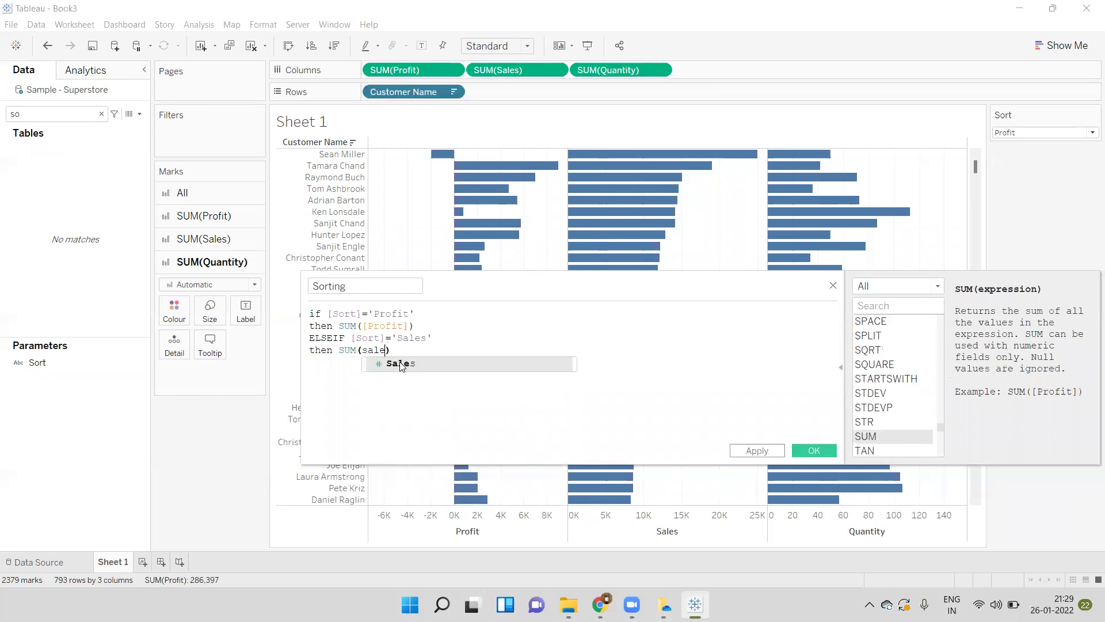
key("Return")
type(")")
type("else")
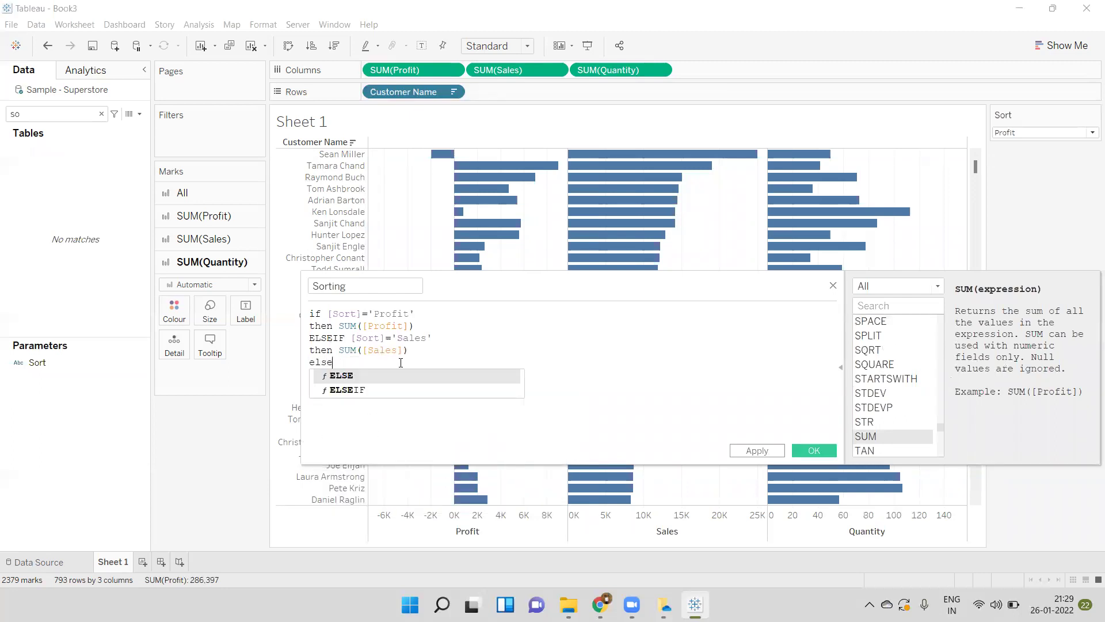
key("Return")
key("Return")
type("sum")
key("Return")
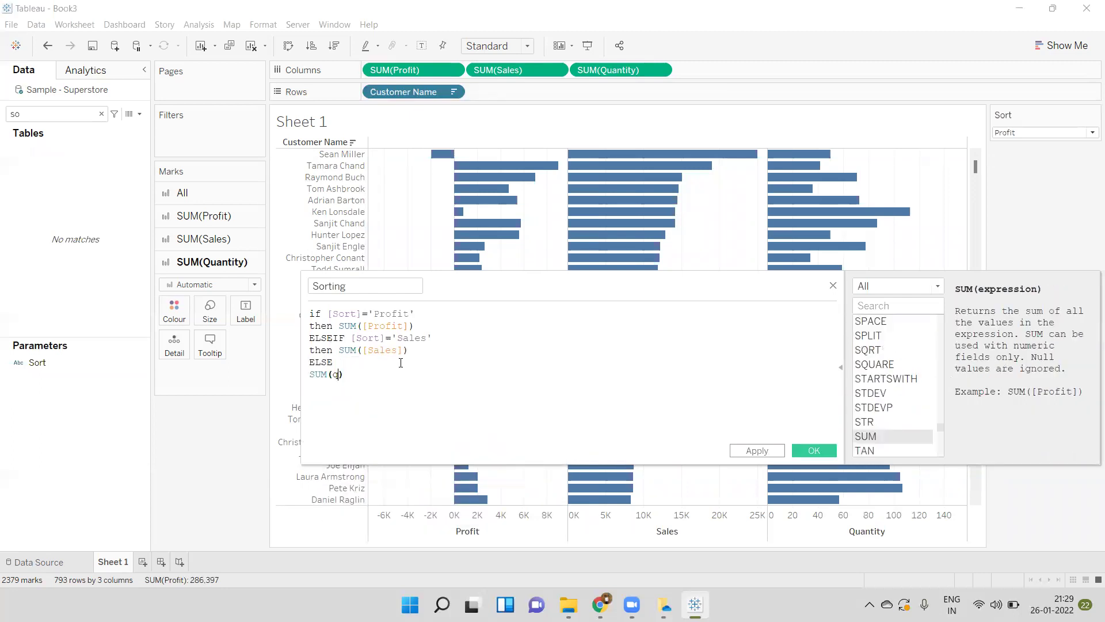
type("qua")
key("Return")
type(")")
key("Return")
type("end")
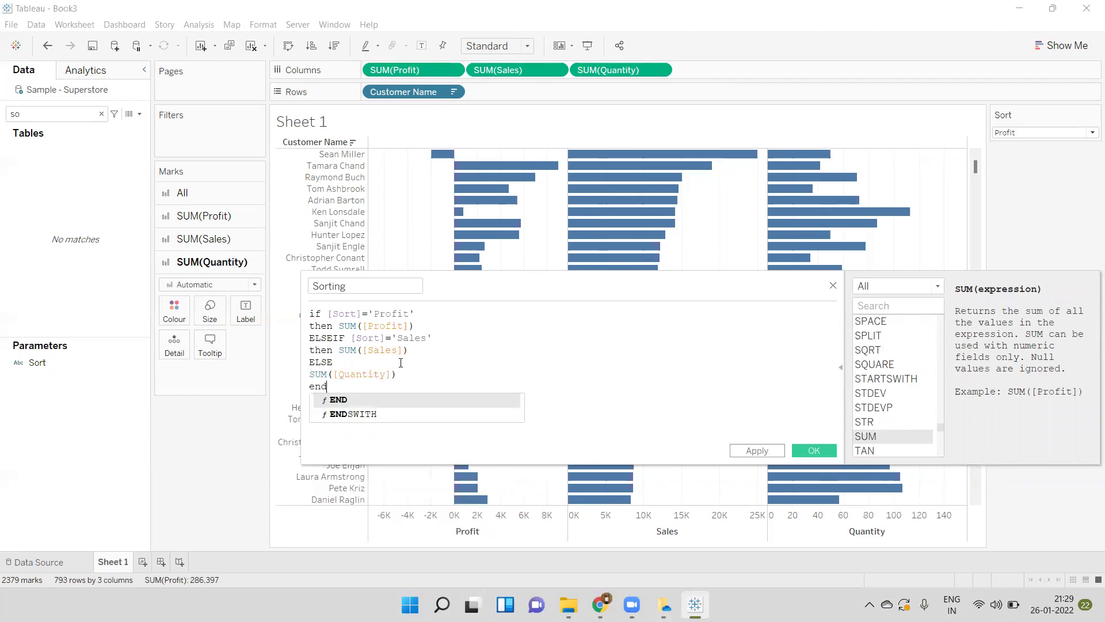
key("Return")
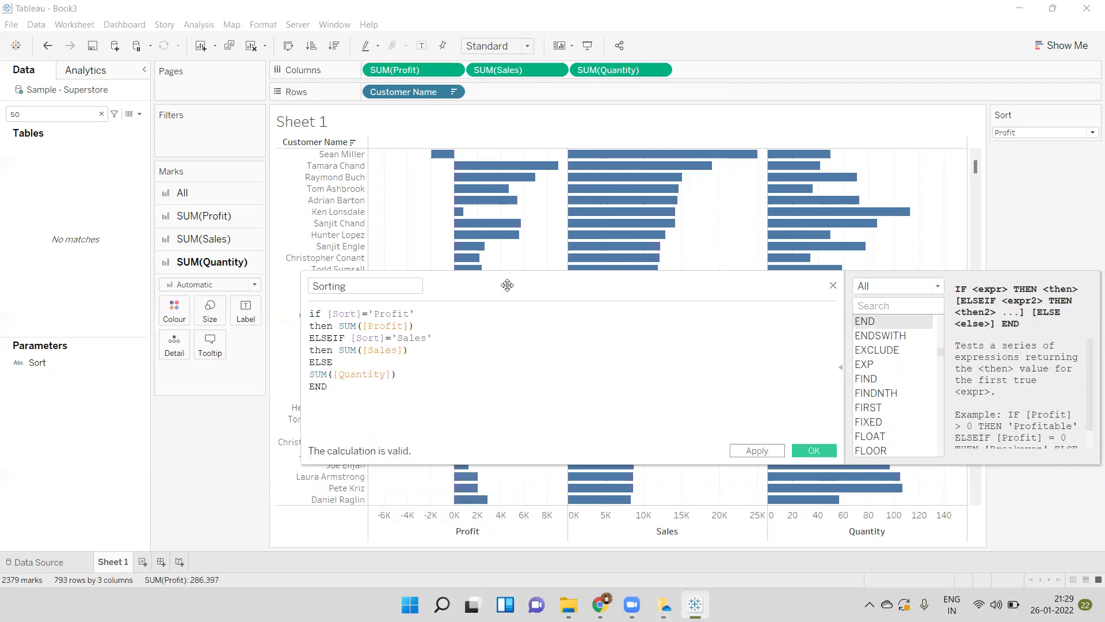
Step: Review the formula by highlighting its SUM([Profit]) and SUM([Sales]) branches
left_click_drag(506, 283, 476, 266)
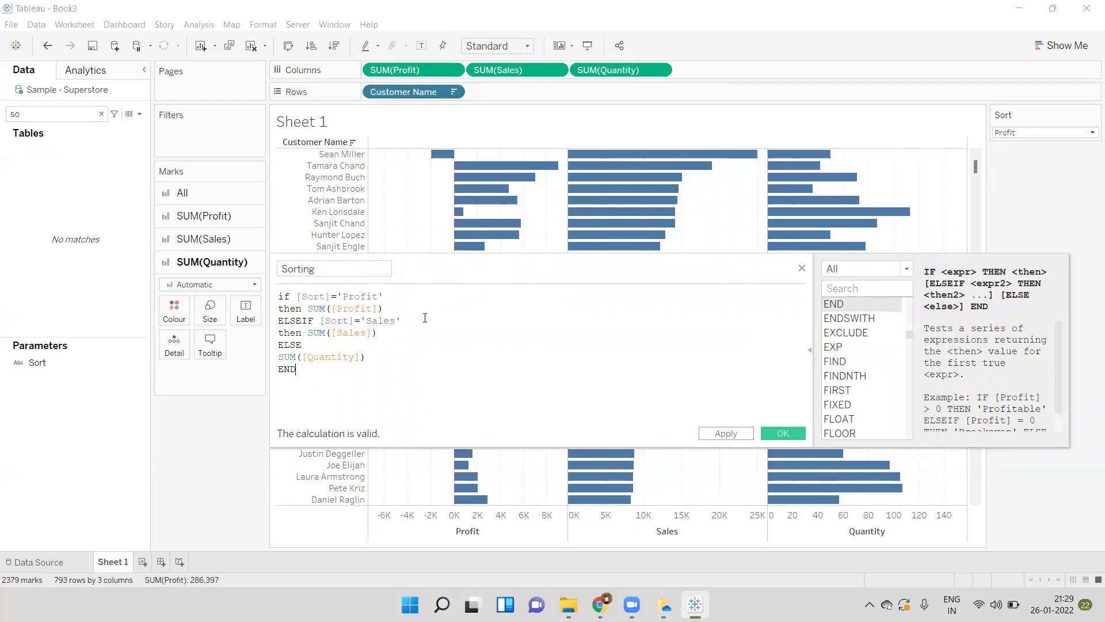
left_click_drag(390, 309, 310, 307)
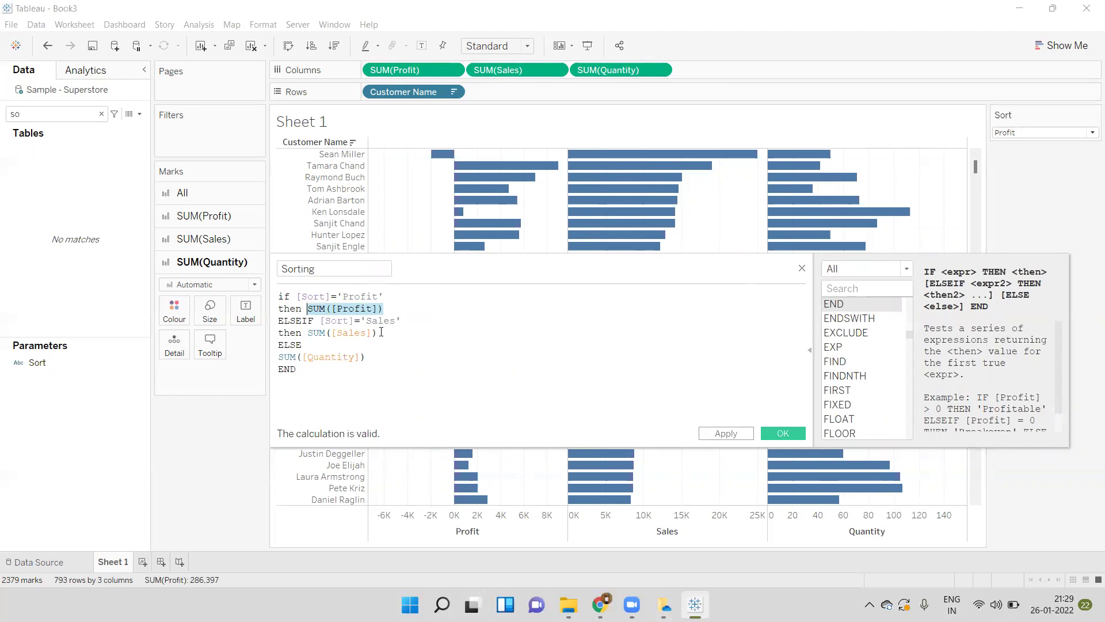
left_click_drag(381, 333, 307, 335)
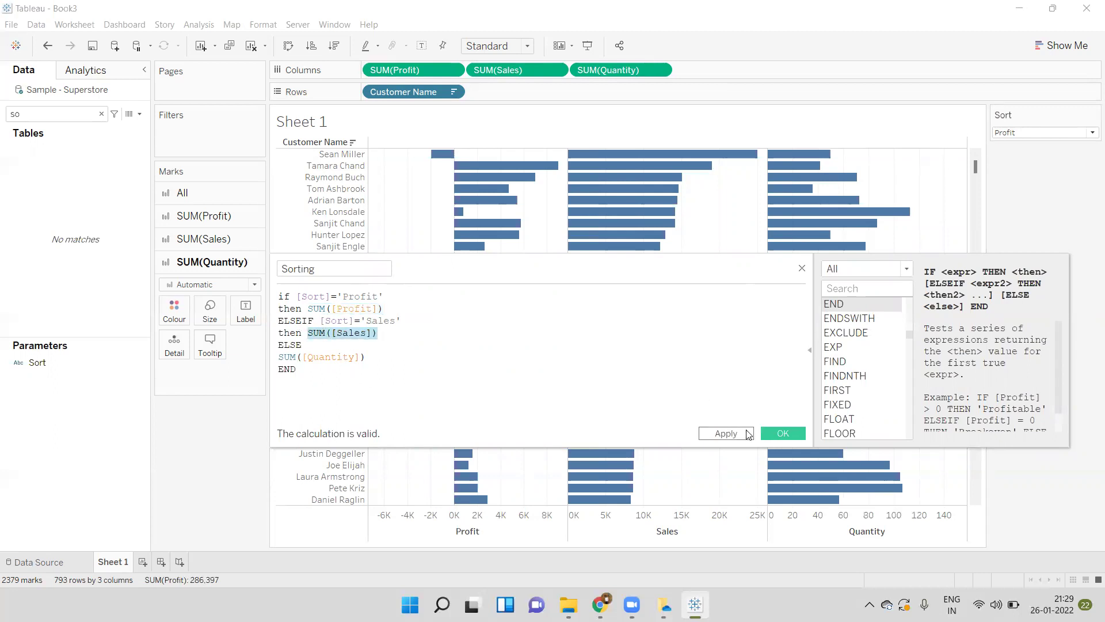
Step: Apply and save the Sorting calculated field to the data pane
left_click(747, 433)
left_click(774, 434)
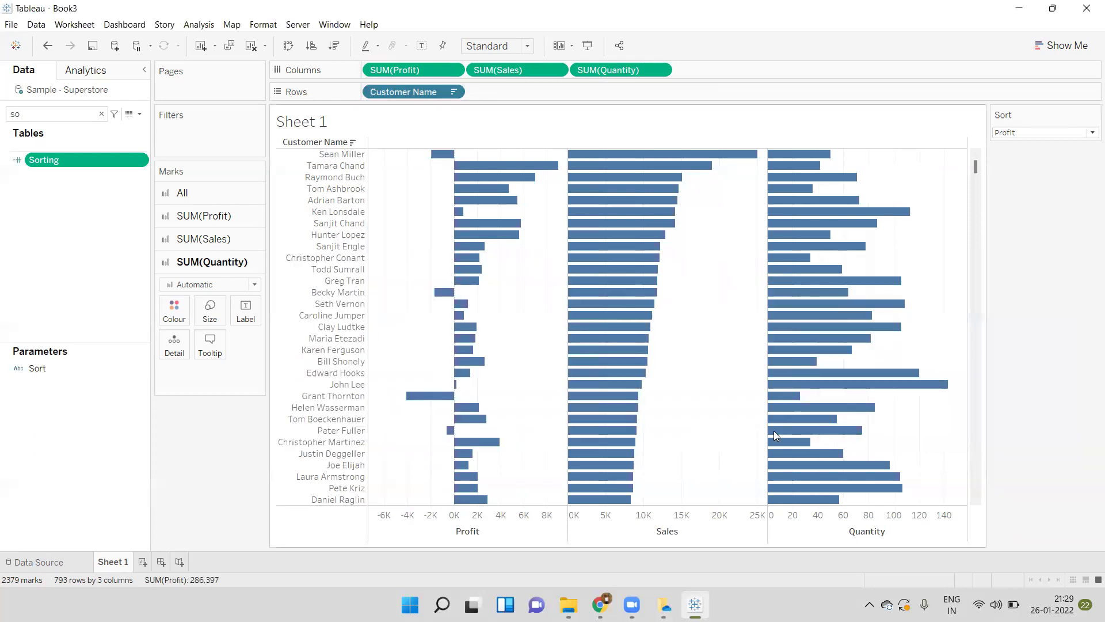
right_click(429, 92)
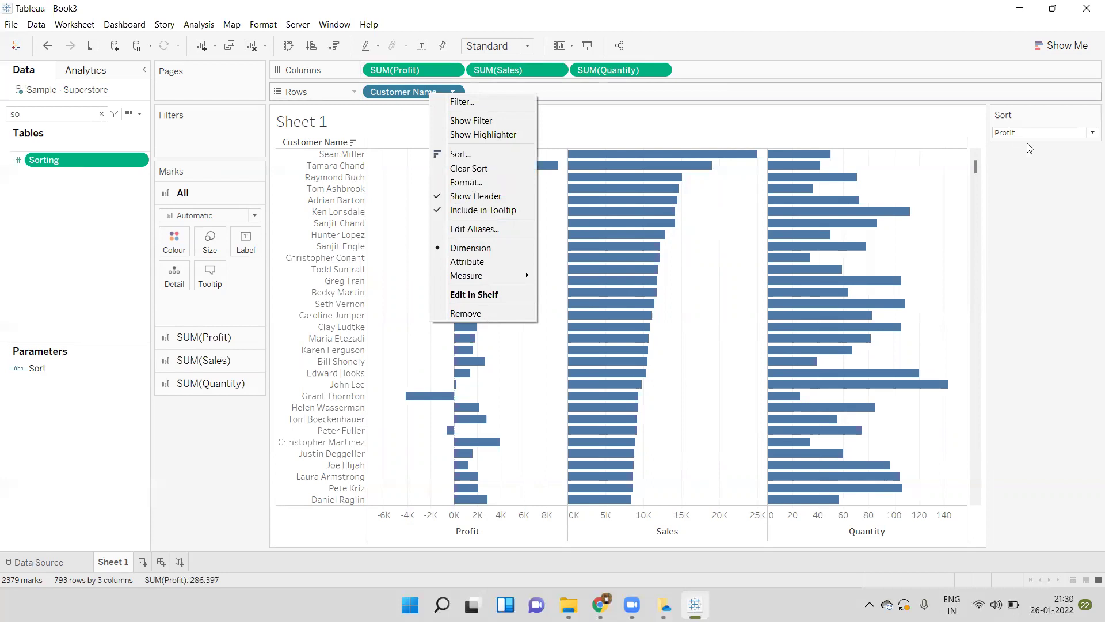
Step: Sort Customer Name descending by the Sorting calculated field
left_click(471, 154)
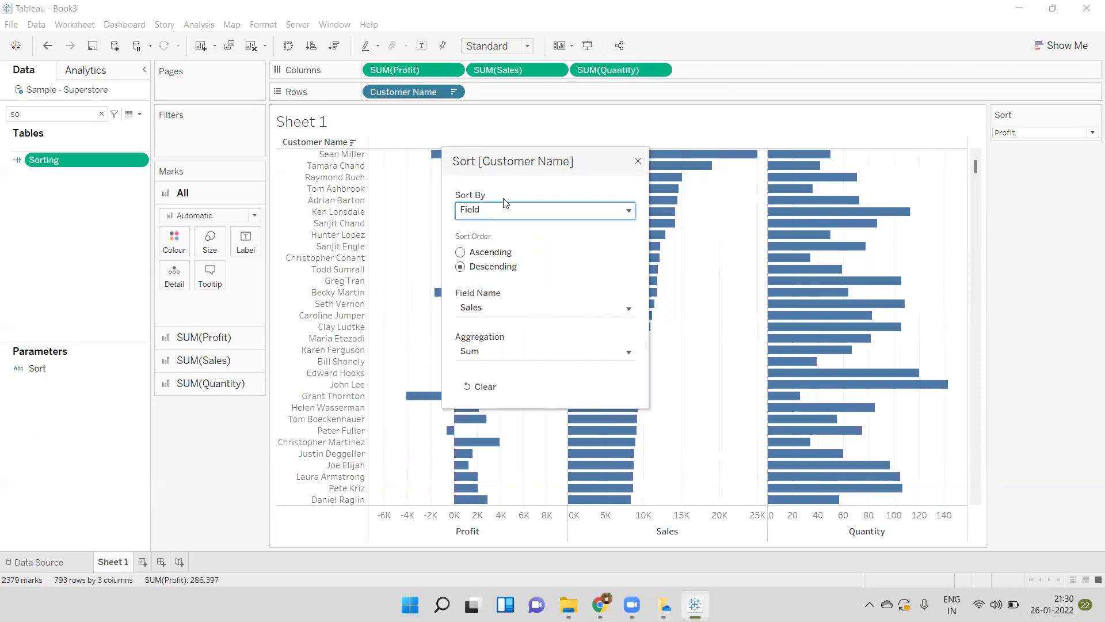
left_click(505, 306)
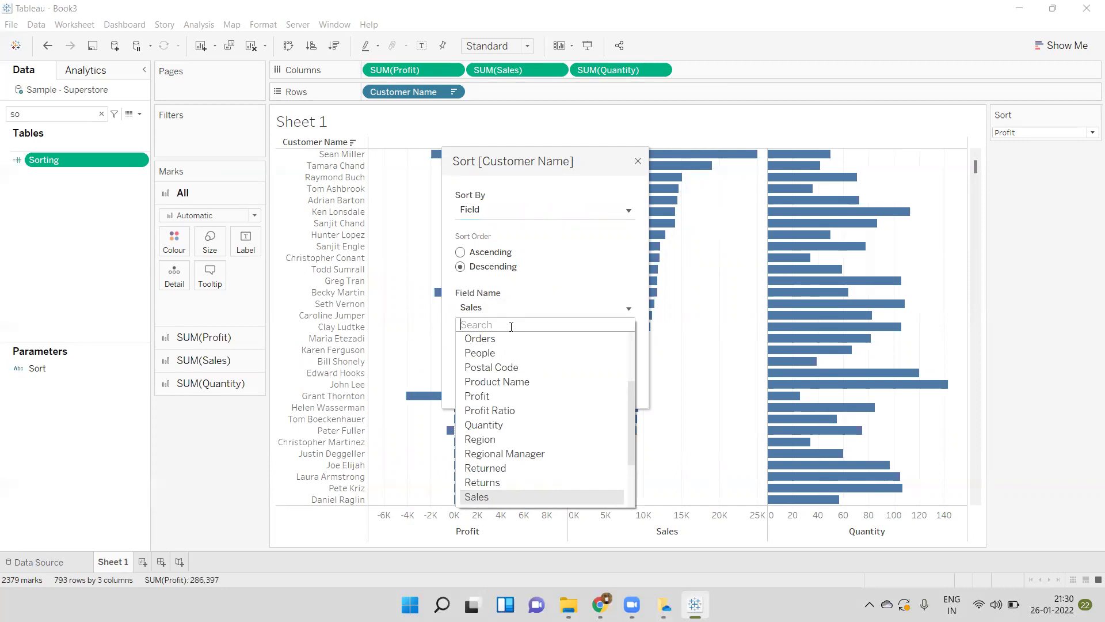
type("sort")
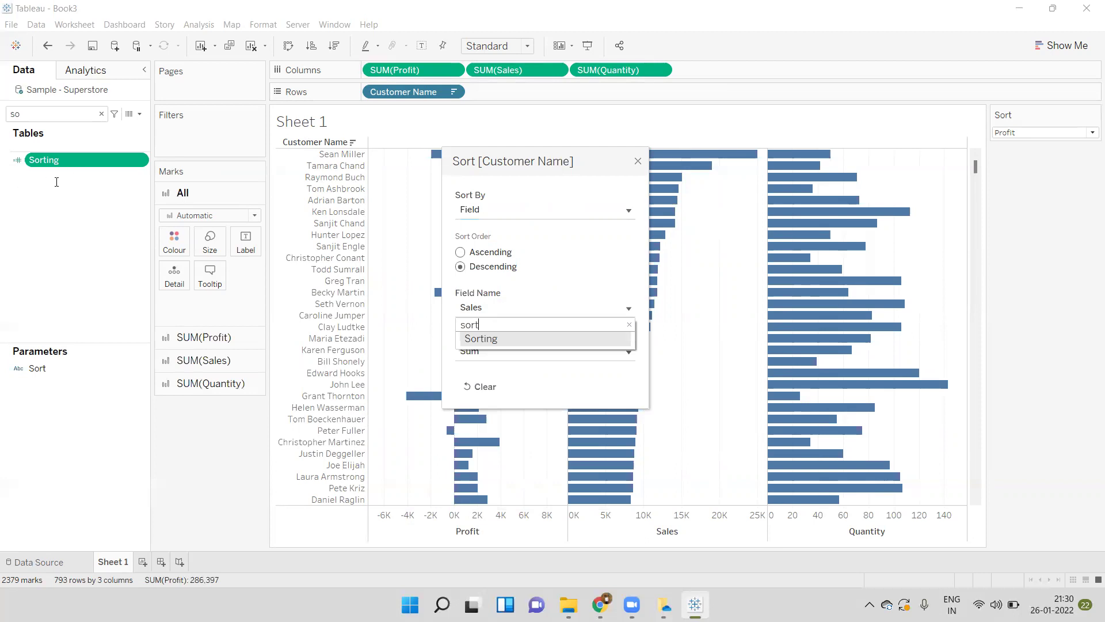
left_click(547, 344)
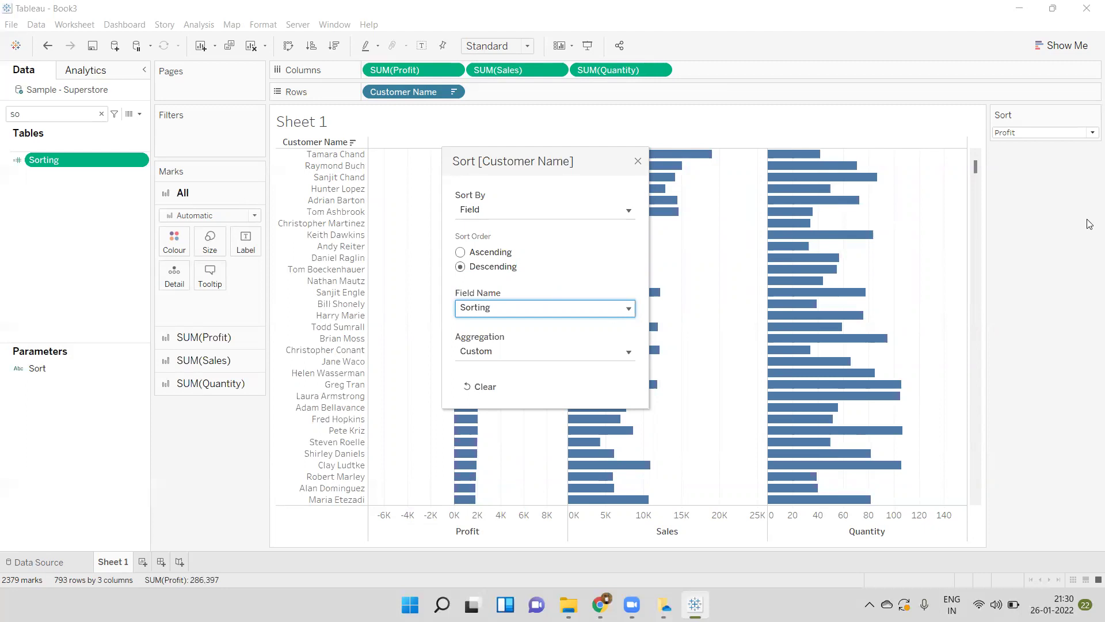
left_click(637, 162)
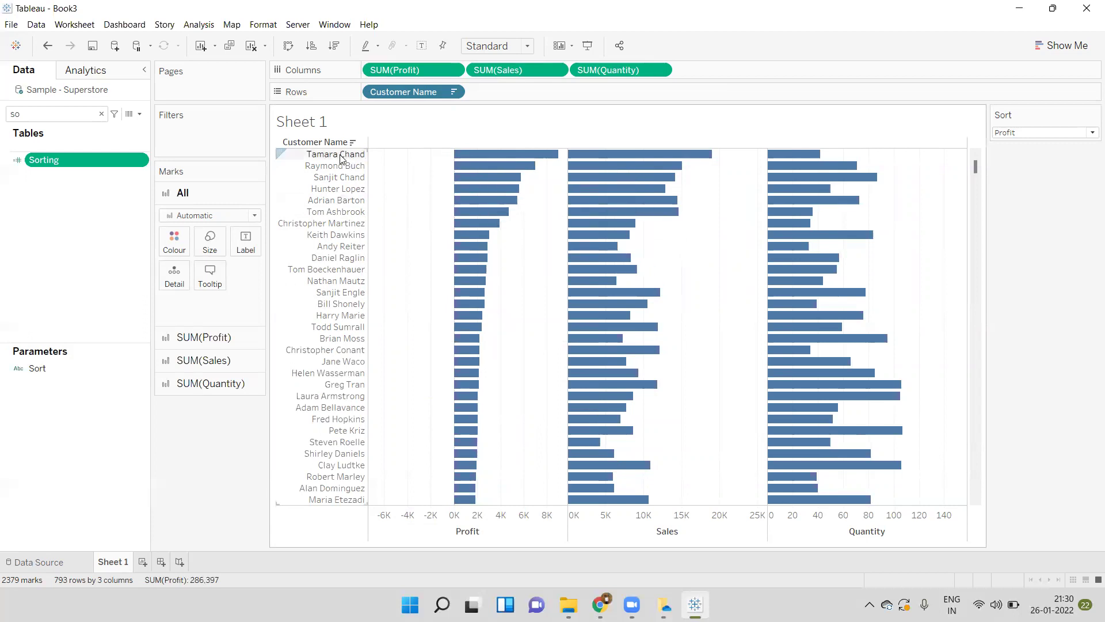
Step: Switch the Sort parameter control to Sales, then to Quantity
mouse_move(494, 157)
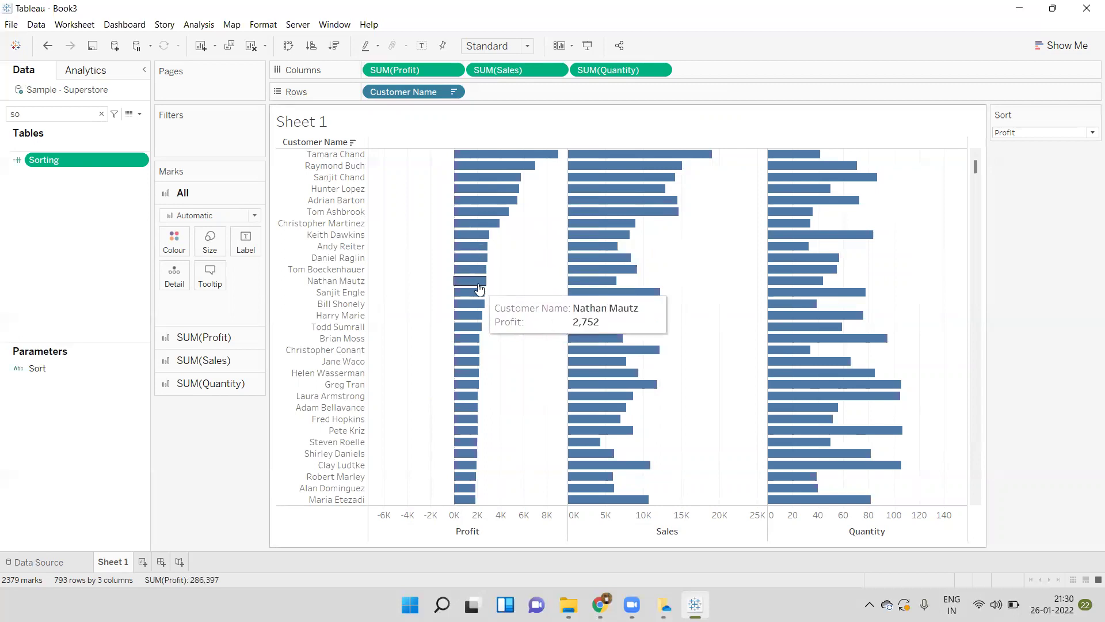
left_click(1011, 133)
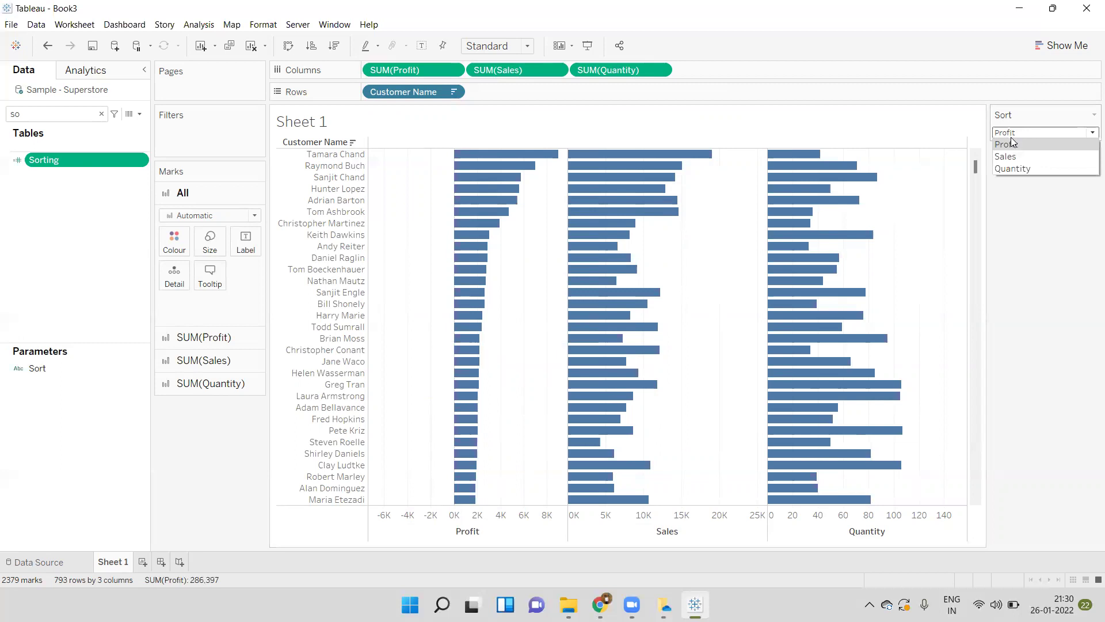
left_click(1015, 156)
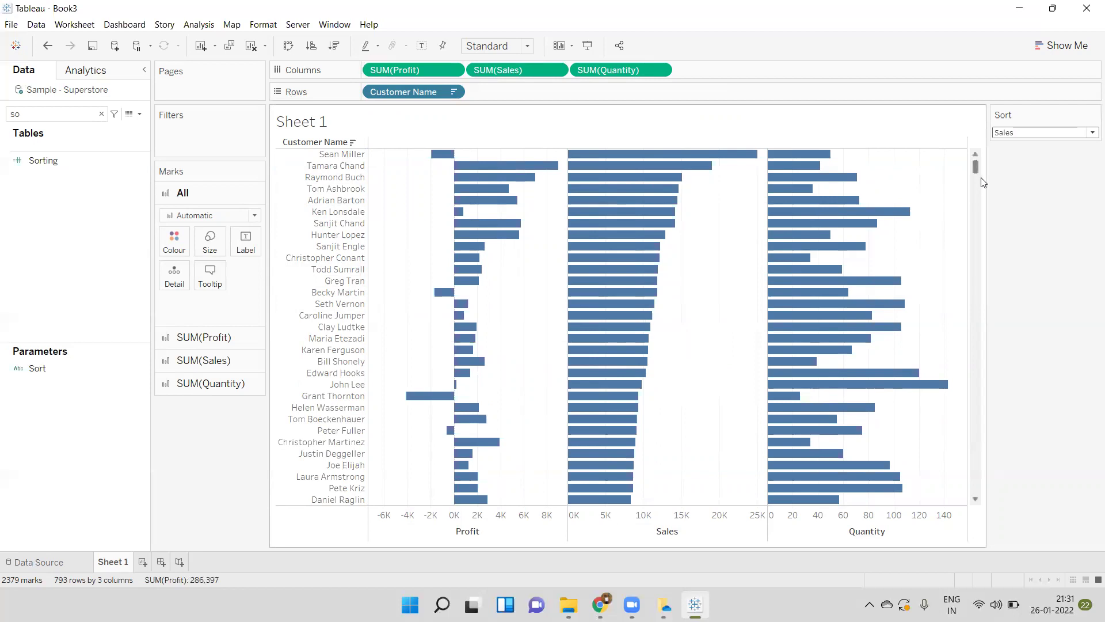
mouse_move(975, 168)
left_mouse_down()
mouse_move(976, 290)
mouse_move(975, 164)
left_mouse_up()
left_click(1003, 133)
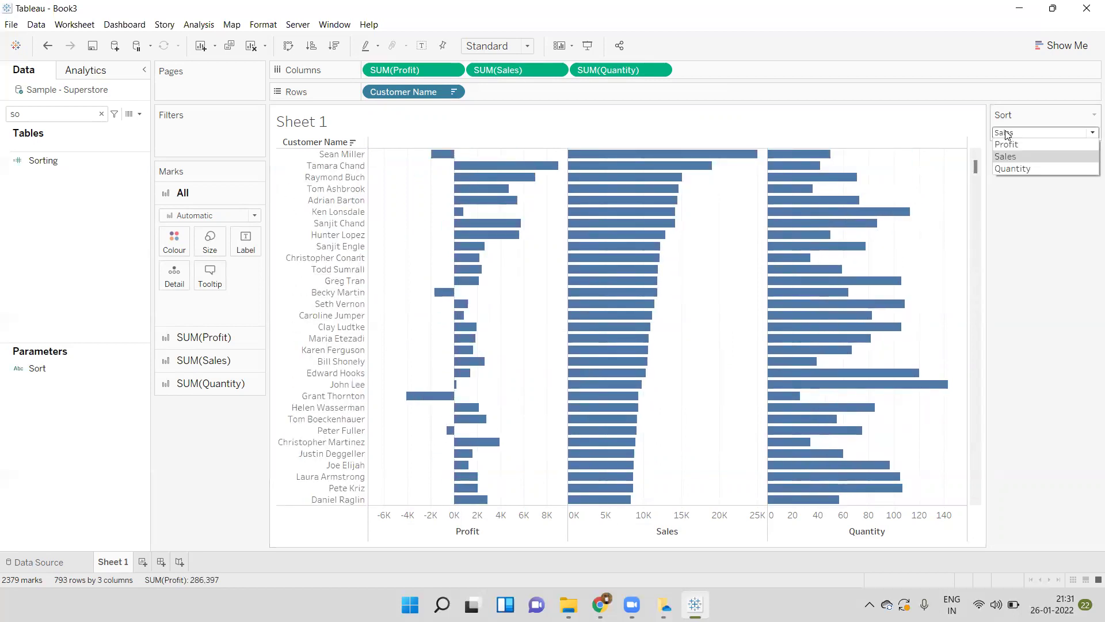
left_click(1006, 169)
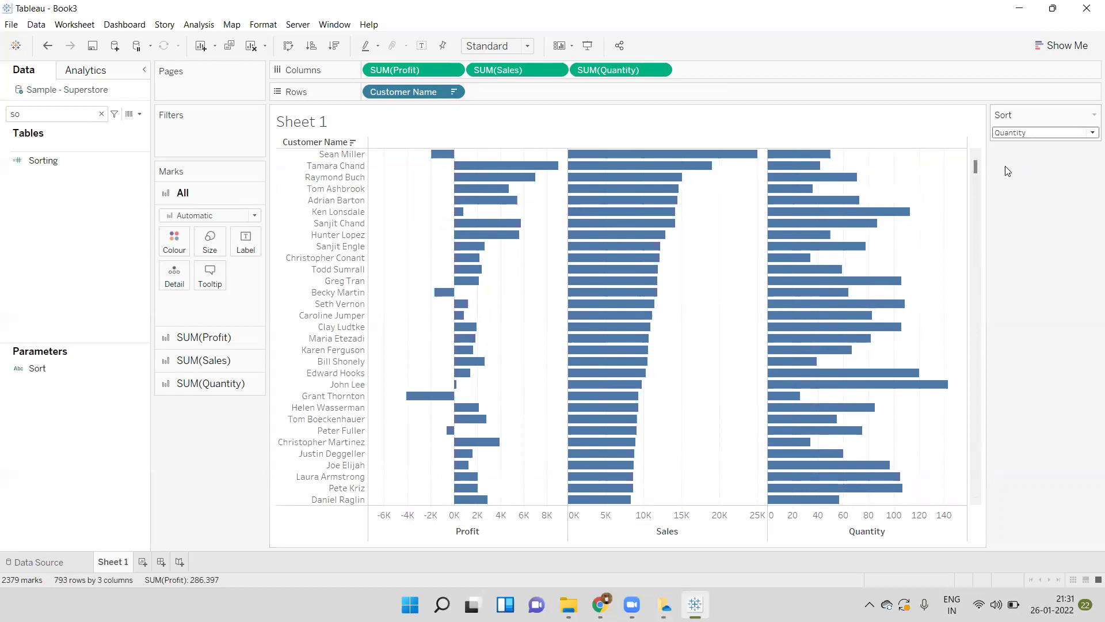